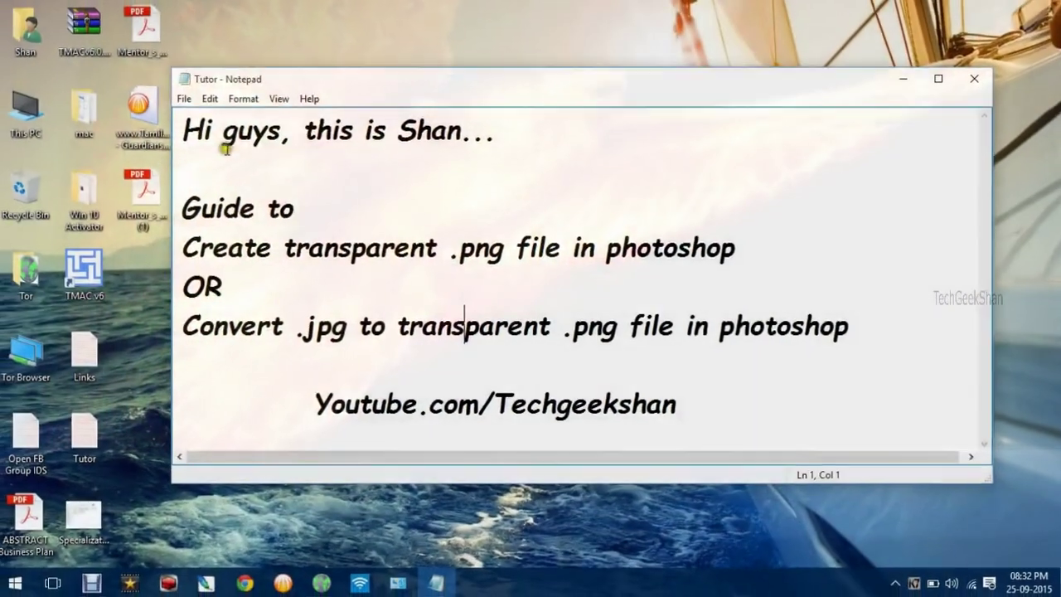
# Highlight the greeting, 'Create transparent .png' and 'Convert .jpg' lines, then minimise Notepad
pyautogui.moveTo(419, 131); pyautogui.dragTo(214, 131)
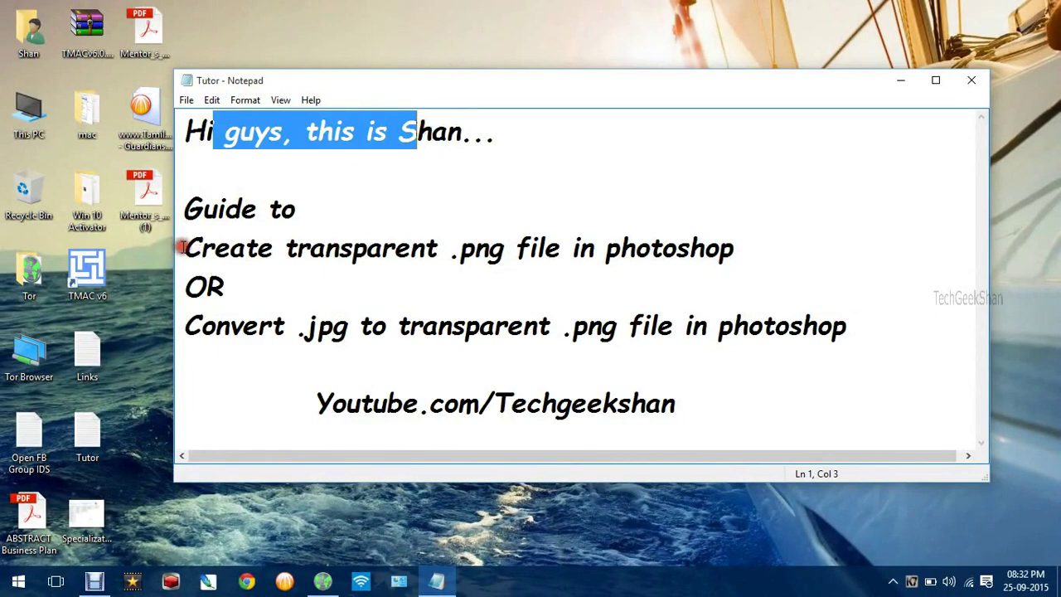
pyautogui.moveTo(183, 247); pyautogui.dragTo(721, 250)
pyautogui.click(720, 249)
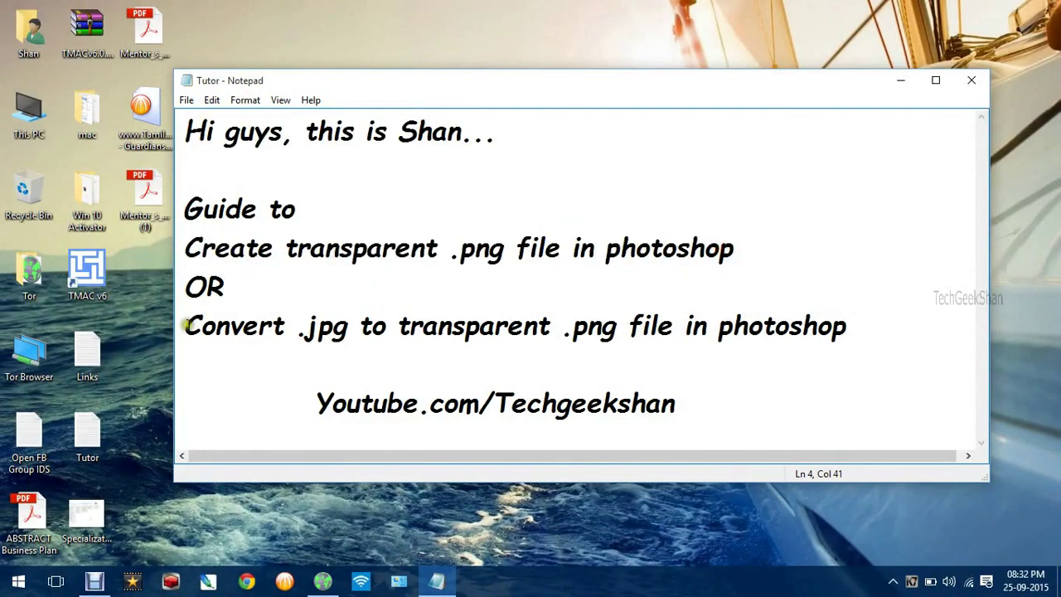
pyautogui.moveTo(186, 325); pyautogui.dragTo(805, 337)
pyautogui.click(805, 336)
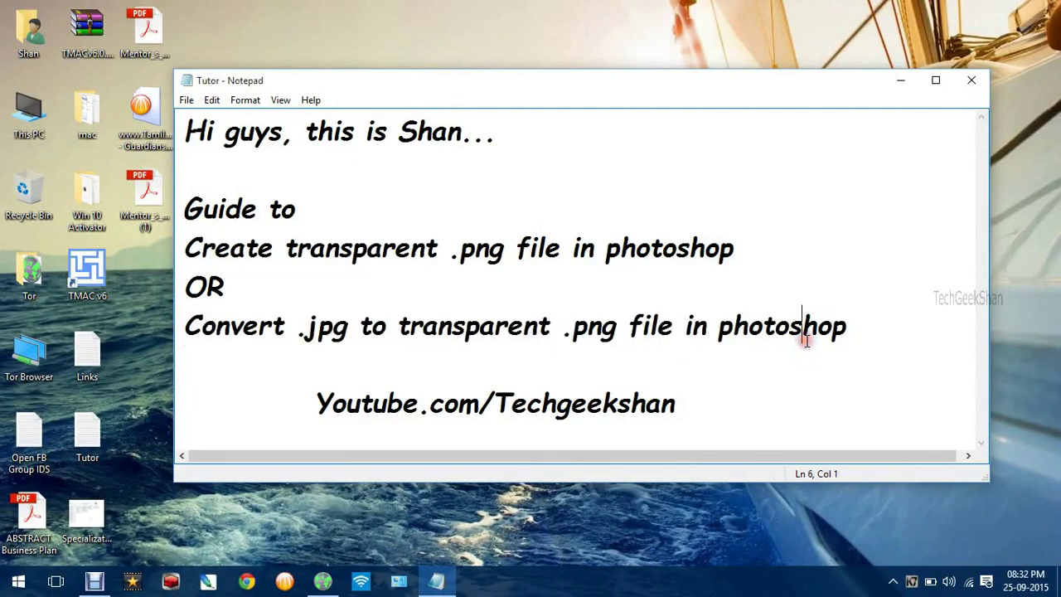
pyautogui.click(904, 83)
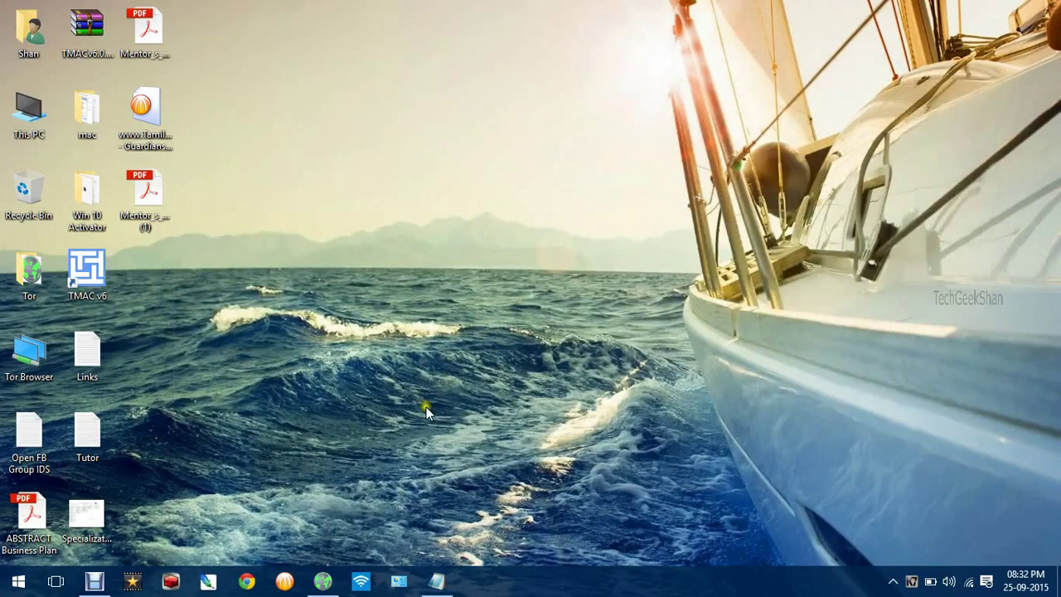
# Search Google Images for the ticketgoose logo and open the full-size image
pyautogui.click(247, 581)
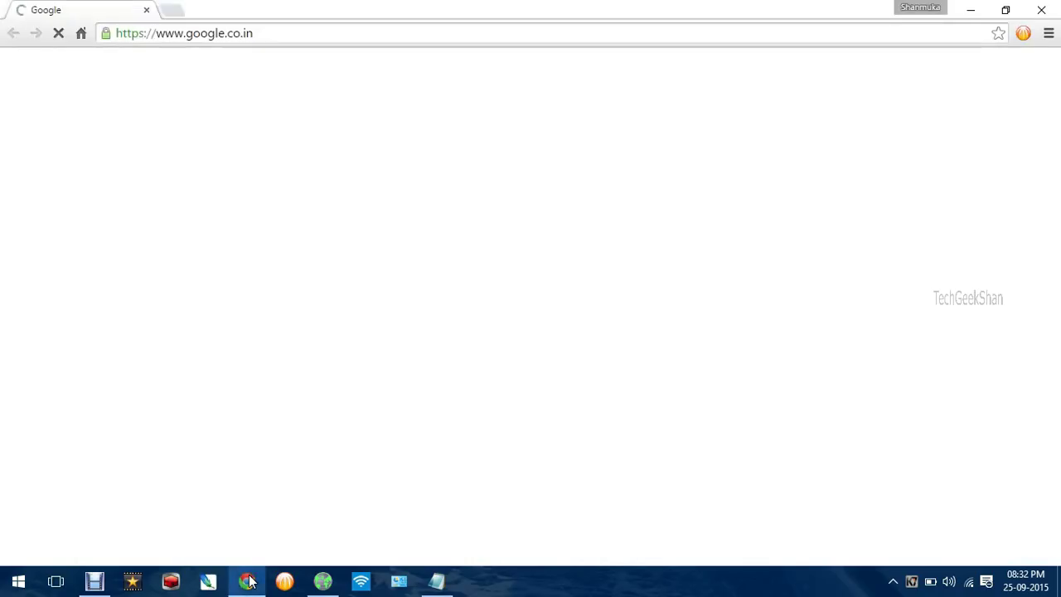
pyautogui.write('tic')
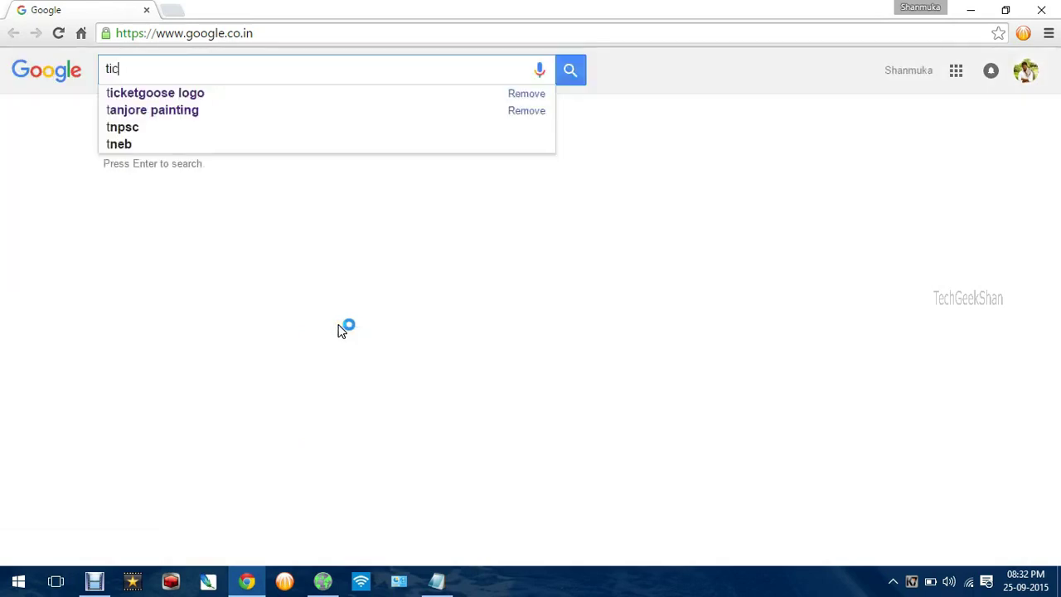
pyautogui.write('ketgoose')
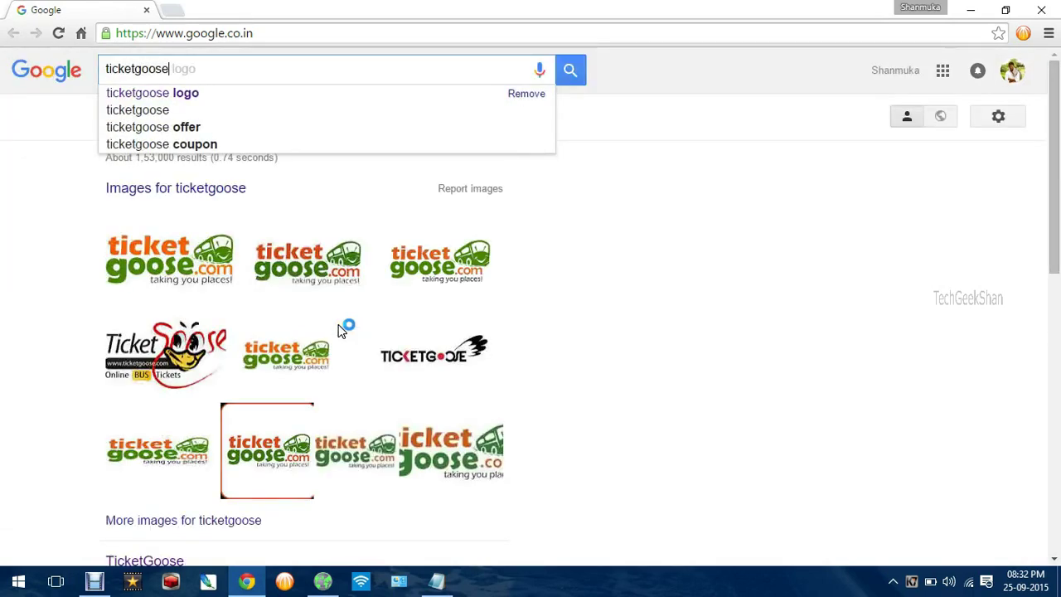
pyautogui.click(208, 97)
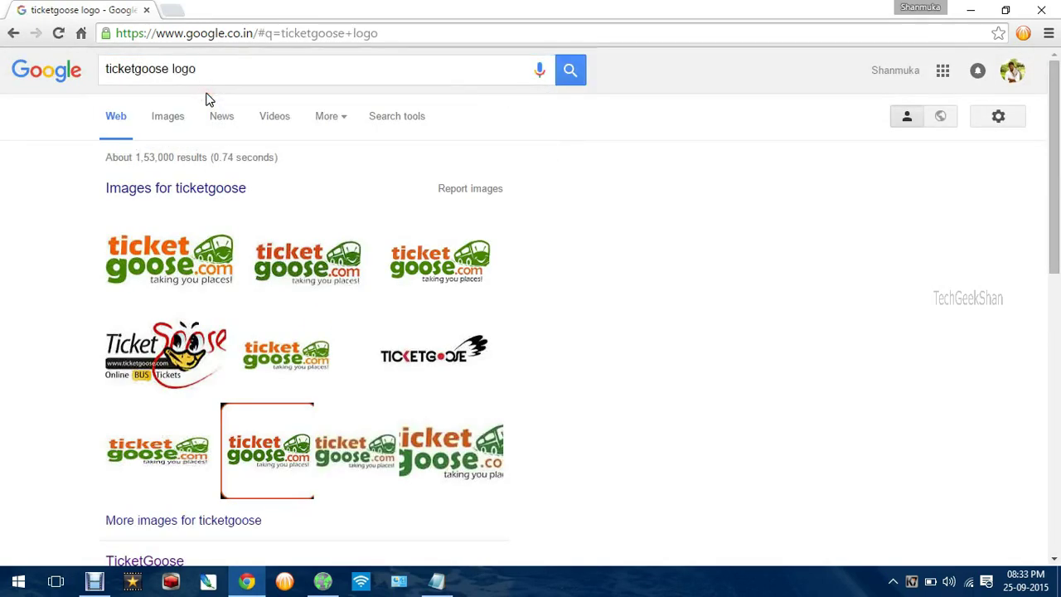
pyautogui.click(170, 120)
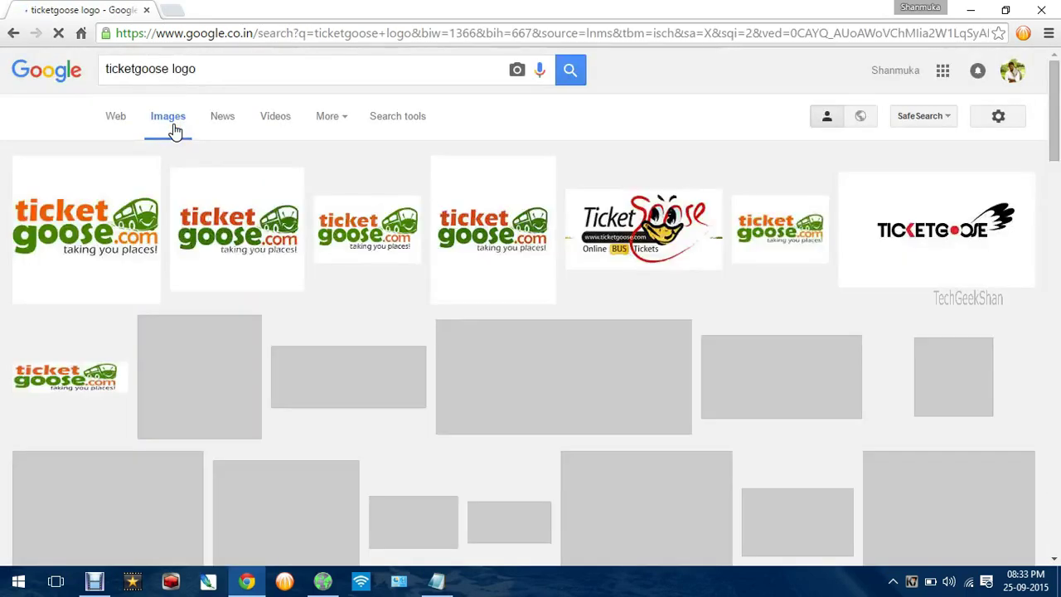
pyautogui.click(86, 241)
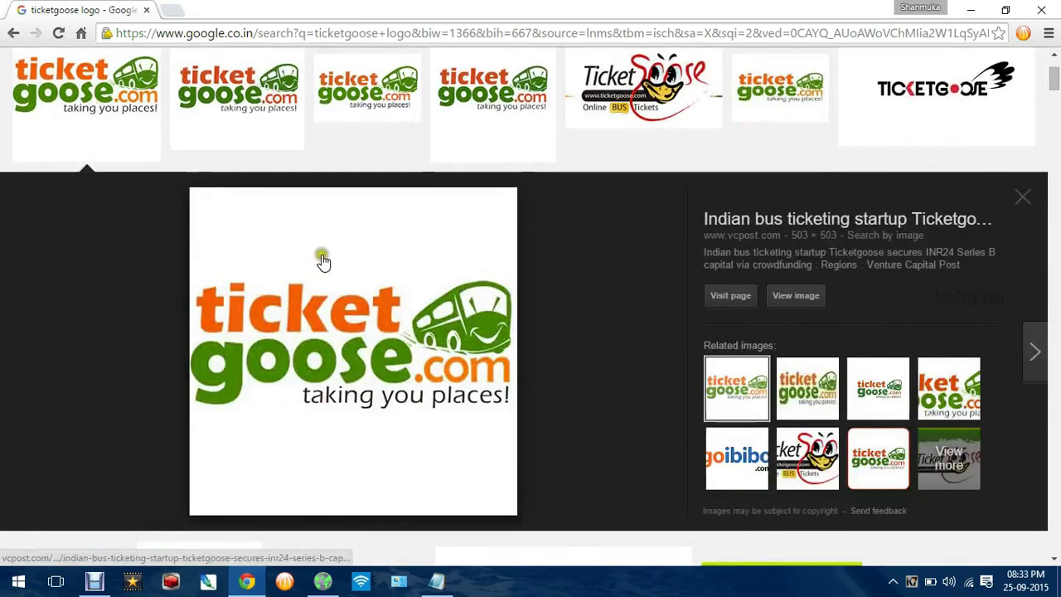
pyautogui.click(806, 300)
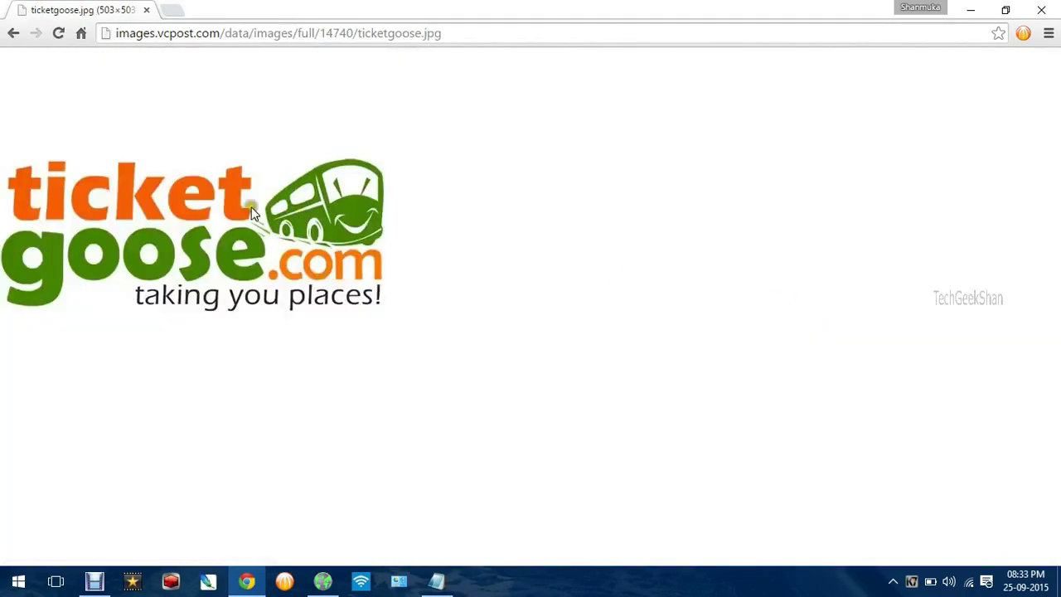
# Save the logo to the Desktop as ticketgoose.jpg and close Chrome
pyautogui.rightClick(197, 207)
pyautogui.click(209, 218)
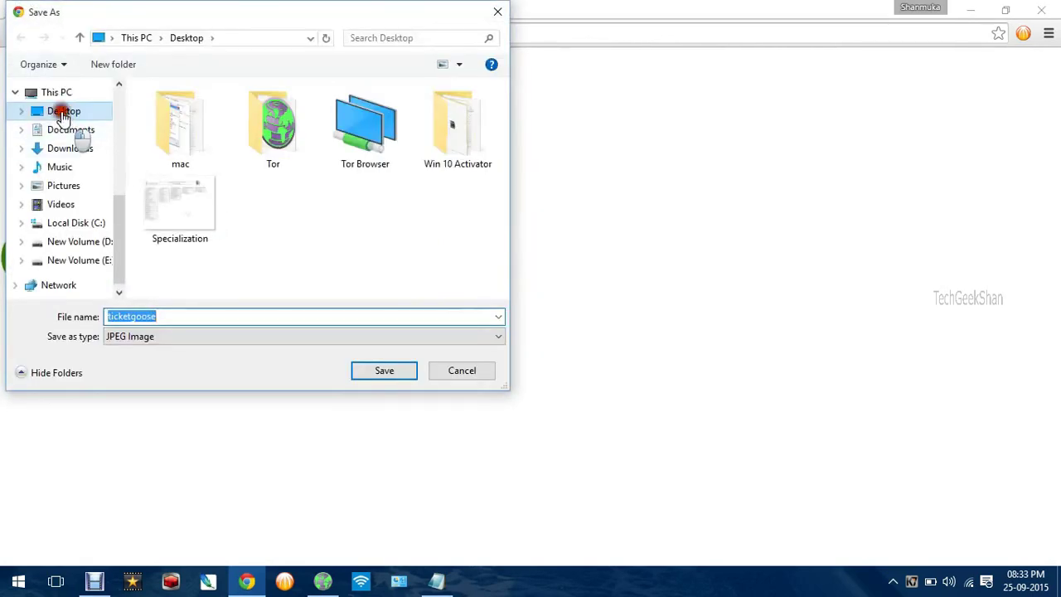
pyautogui.click(57, 110)
pyautogui.click(396, 370)
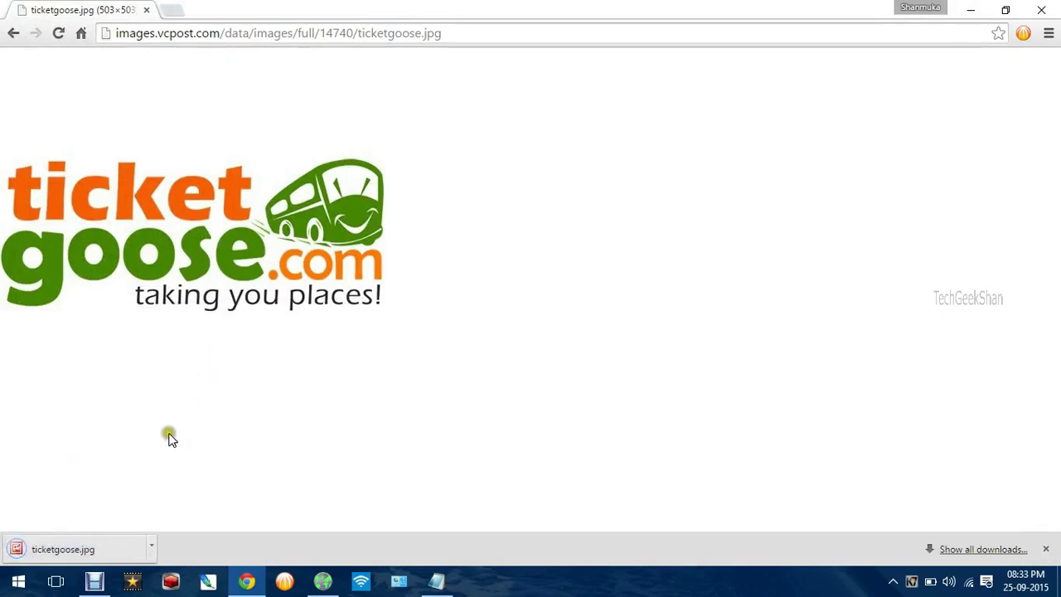
pyautogui.click(1041, 10)
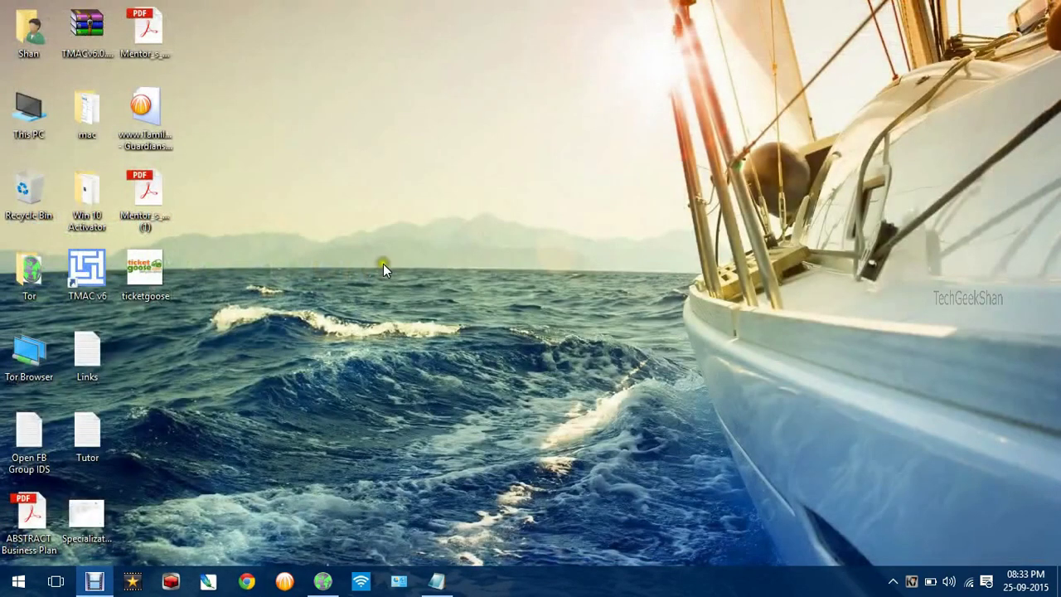
# Open ticketgoose.jpg in Picture Manager, check it is 503 x 503 (48.9 KB), then close it
pyautogui.doubleClick(137, 286)
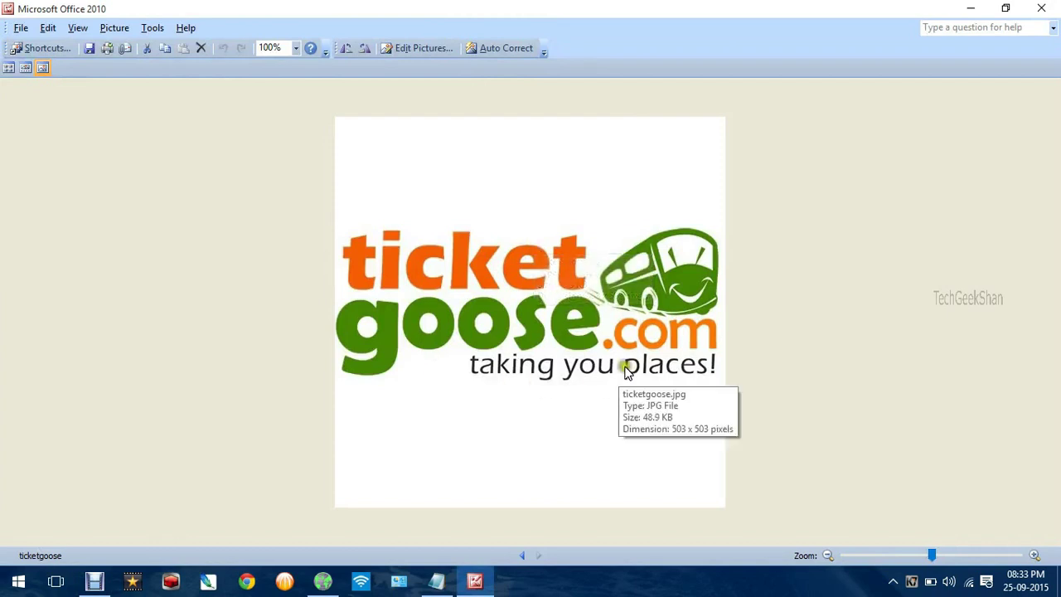
pyautogui.click(539, 170)
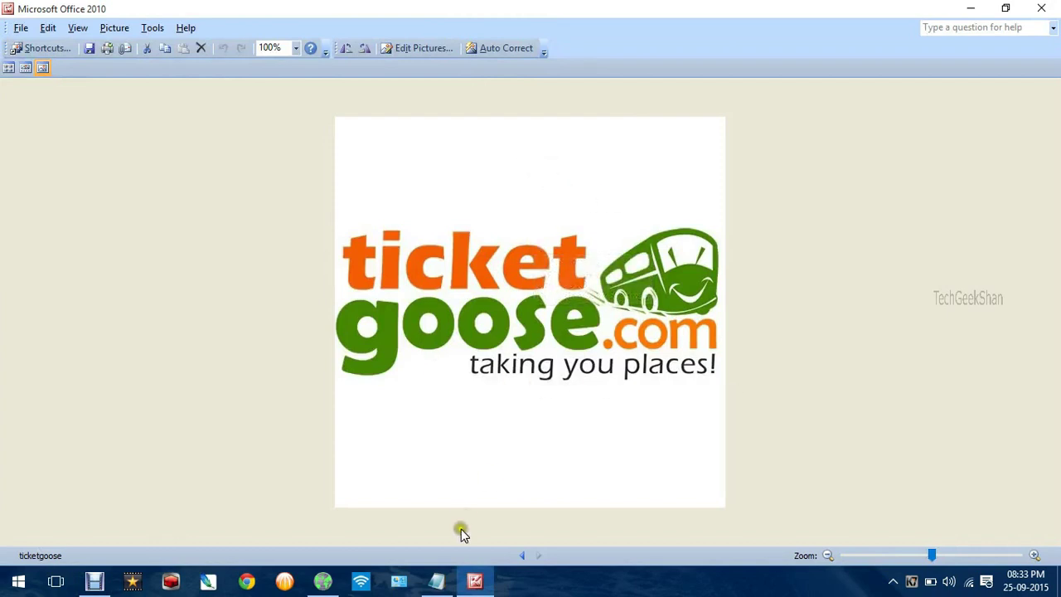
pyautogui.click(1039, 10)
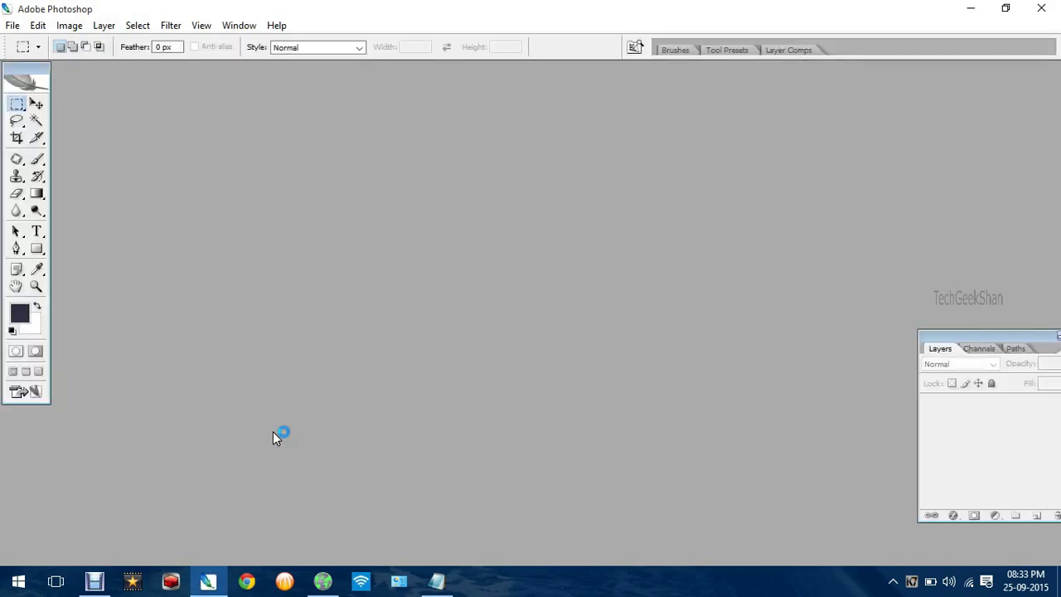
# Drag ticketgoose.jpg from the desktop into Photoshop and maximise the document window
pyautogui.click(34, 101)
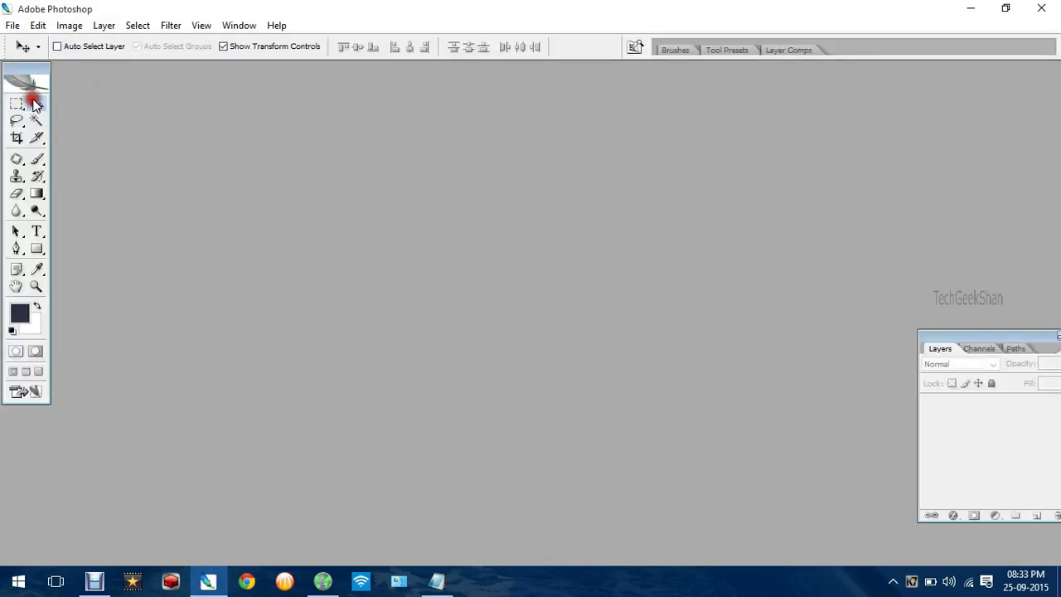
pyautogui.click(12, 25)
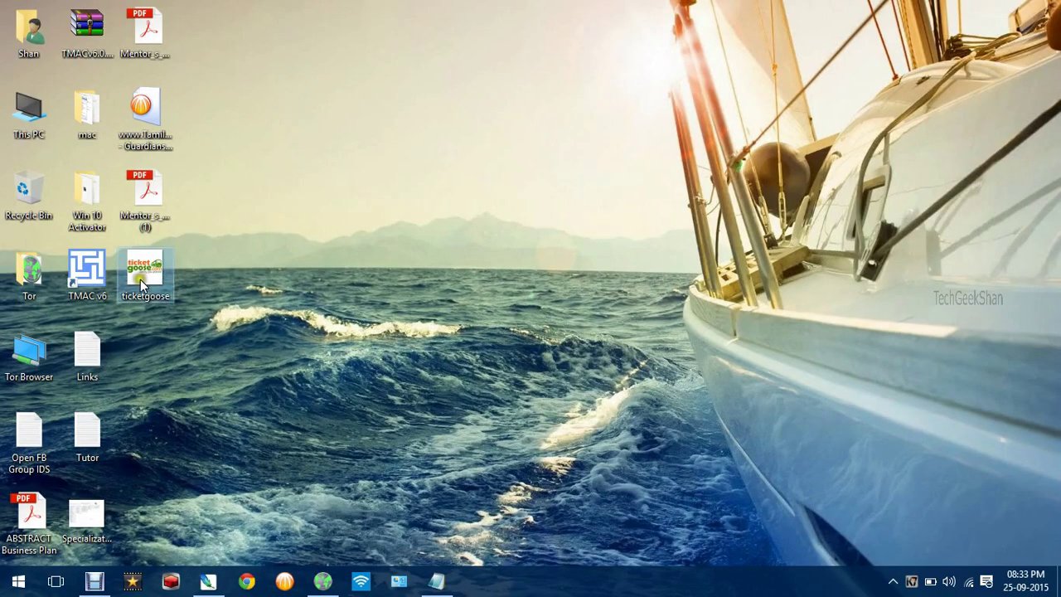
pyautogui.moveTo(140, 280)
pyautogui.mouseDown()
pyautogui.moveTo(205, 586)
pyautogui.moveTo(282, 296)
pyautogui.mouseUp()
pyautogui.click(404, 77)
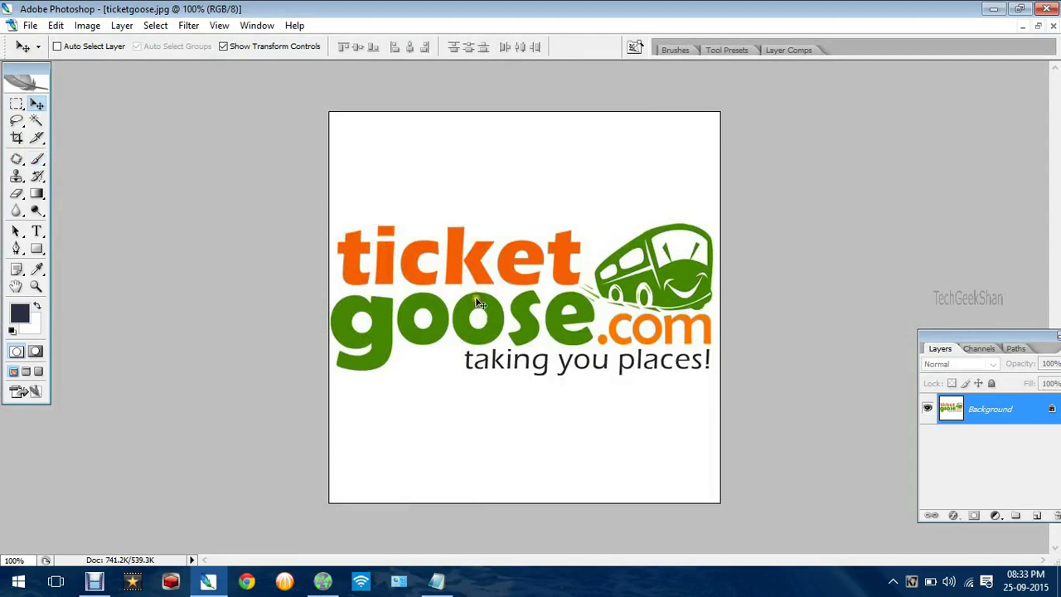
# Zoom in slightly and pick the Magic Wand tool (Tolerance 32, Contiguous)
pyautogui.scroll(1, 479, 303)
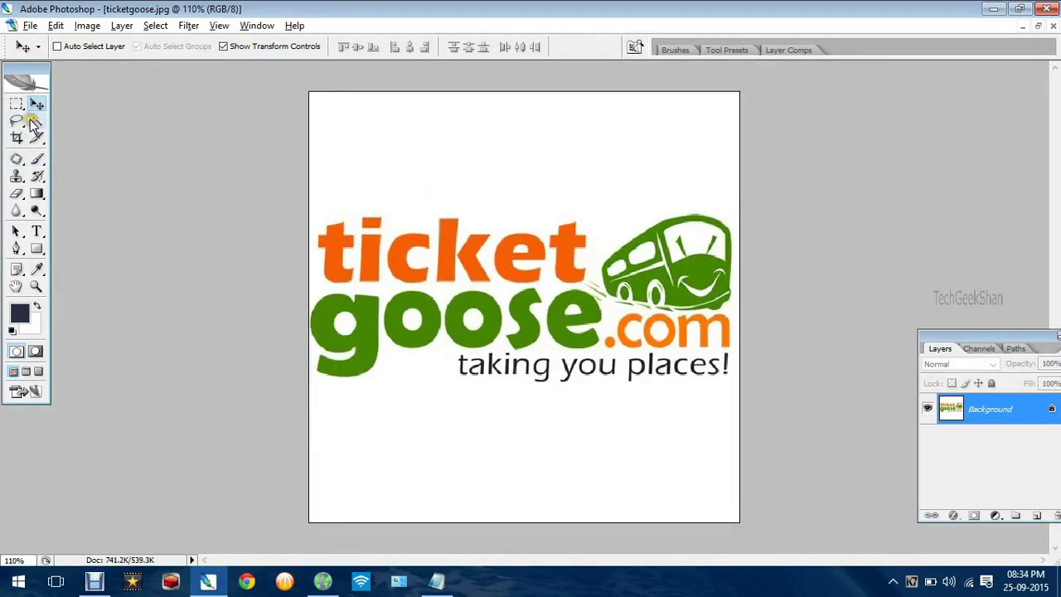
pyautogui.click(32, 122)
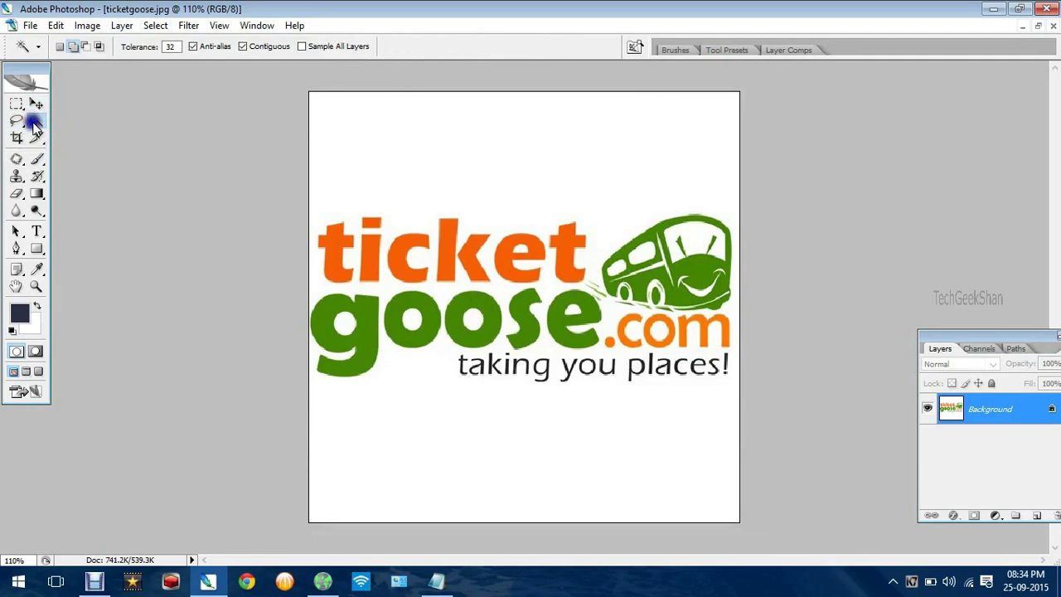
# Magic Wand-select the white background around the logo and zoom in further
pyautogui.scroll(1, 571, 178)
pyautogui.click(569, 173)
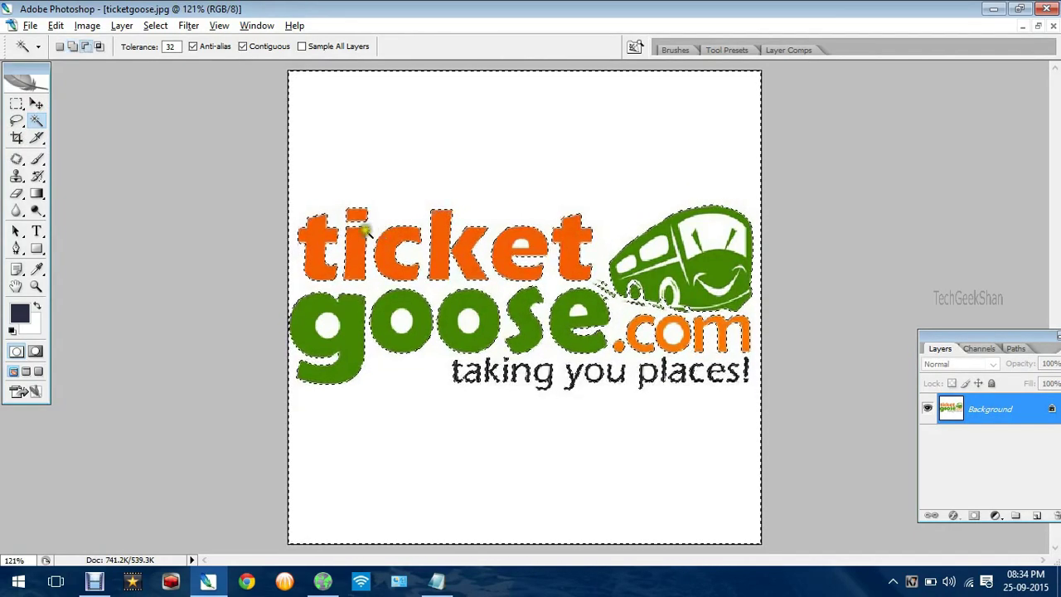
pyautogui.scroll(1, 412, 224)
pyautogui.scroll(1, 415, 223)
pyautogui.scroll(3, 481, 230)
pyautogui.scroll(1, 534, 225)
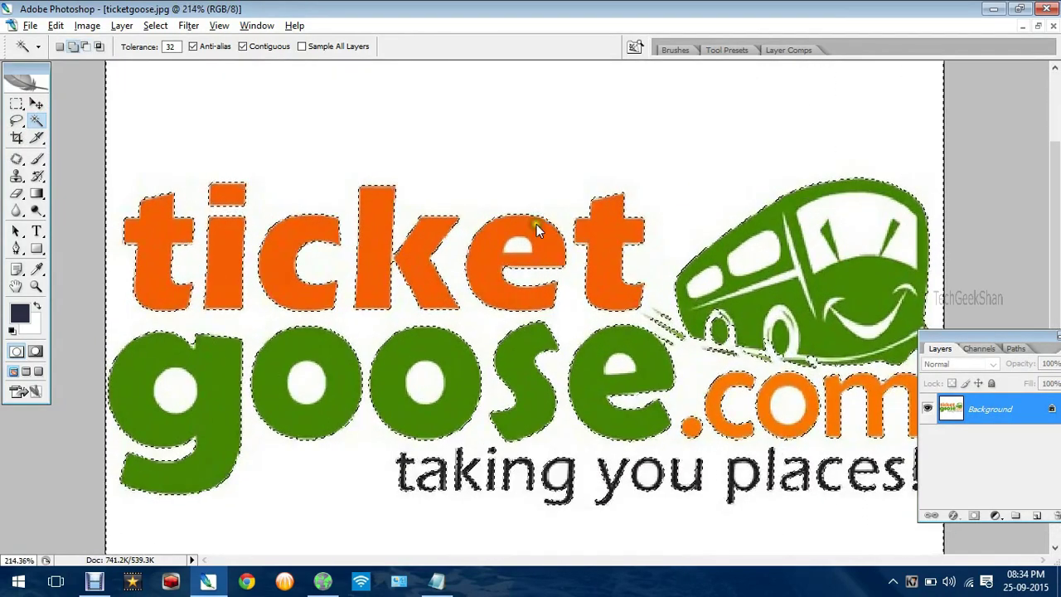
# Add the white insides of the e, o, g and '.com' letters plus the bus windows
pyautogui.click(523, 242)
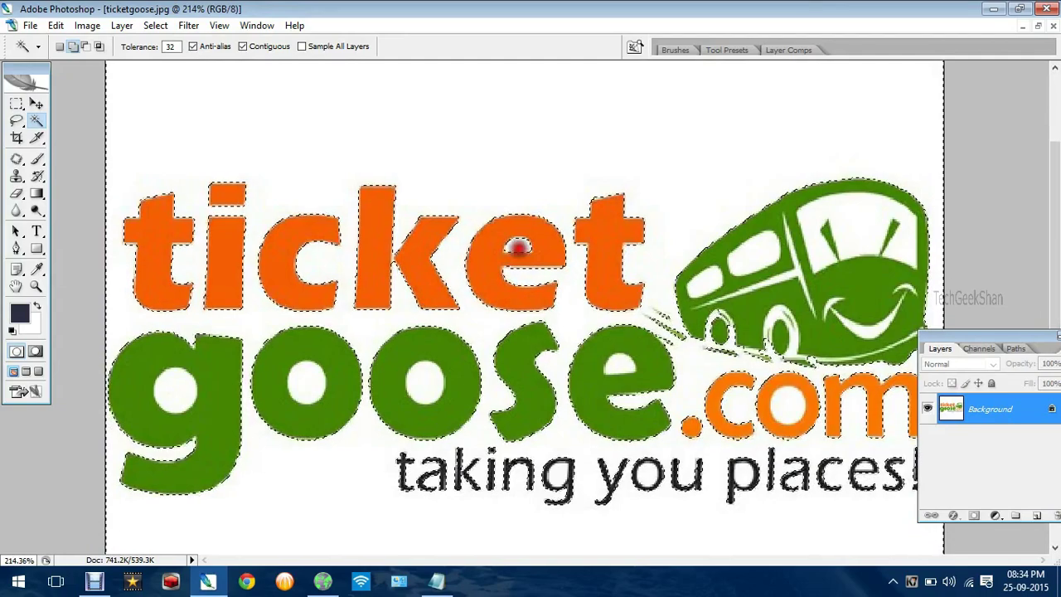
pyautogui.click(423, 383)
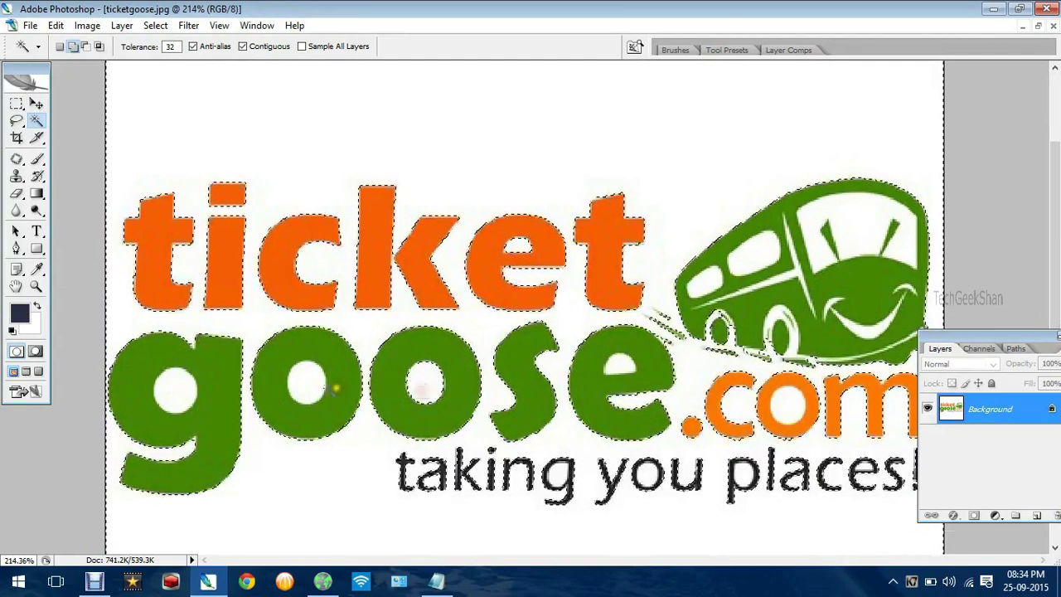
pyautogui.click(305, 384)
pyautogui.click(175, 384)
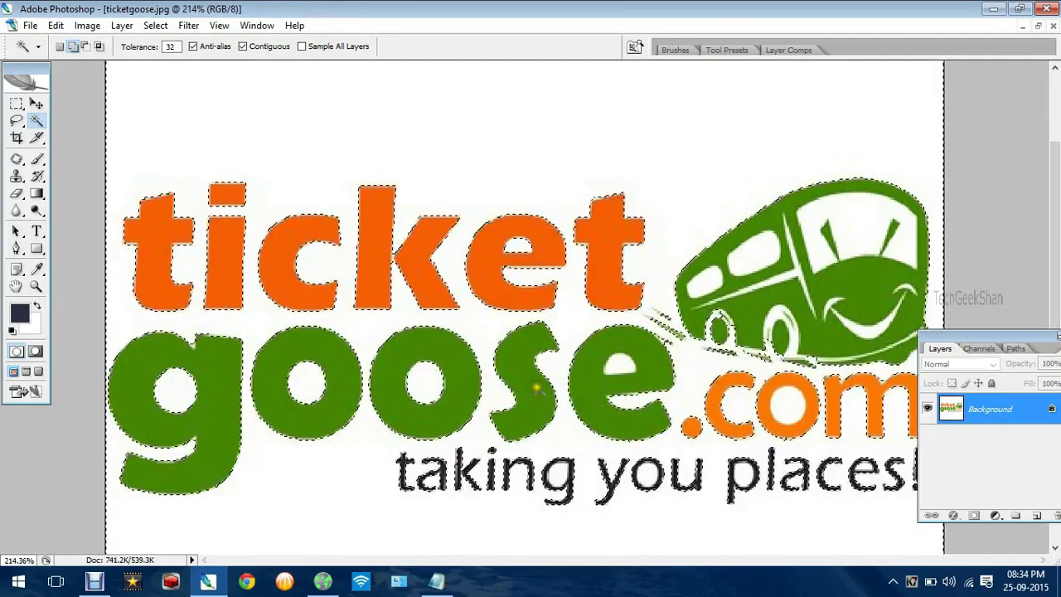
pyautogui.click(628, 368)
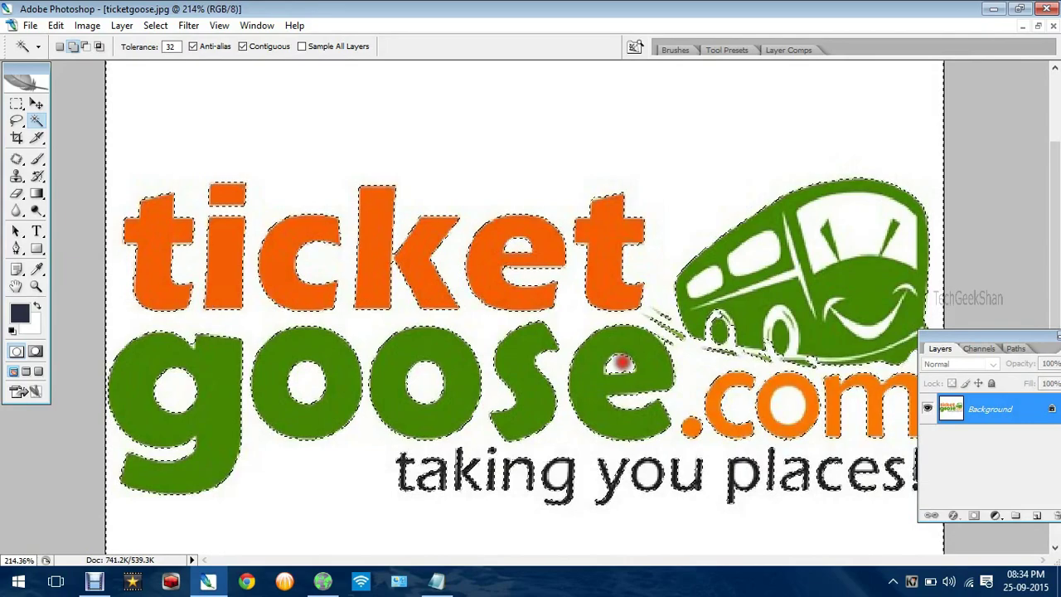
pyautogui.click(790, 408)
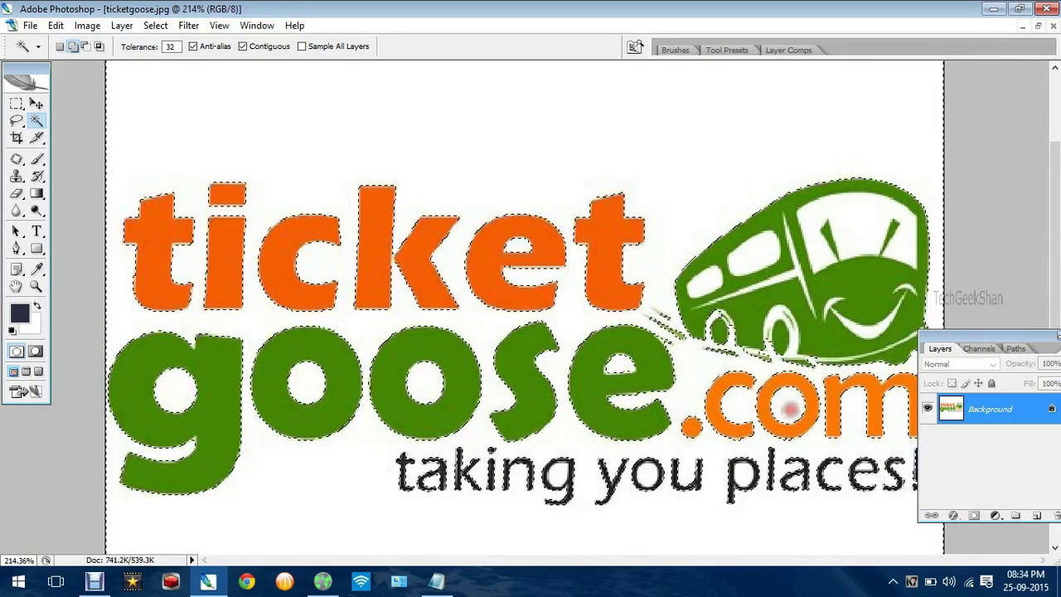
pyautogui.click(854, 218)
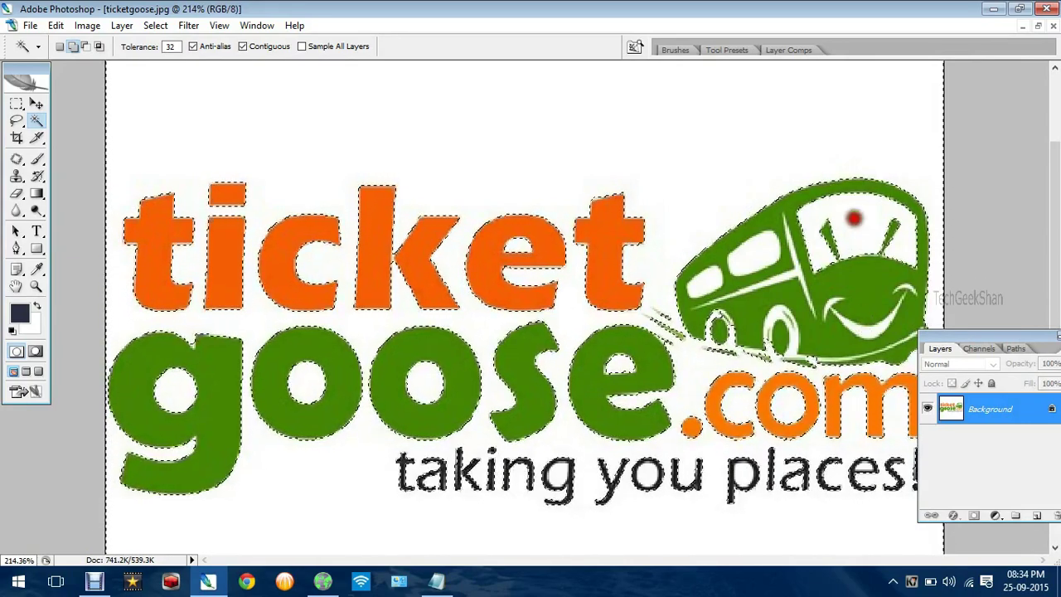
pyautogui.click(697, 288)
# Zoom in, add the white gaps on the bus body and around the front wheel, then zoom out
pyautogui.scroll(2, 696, 288)
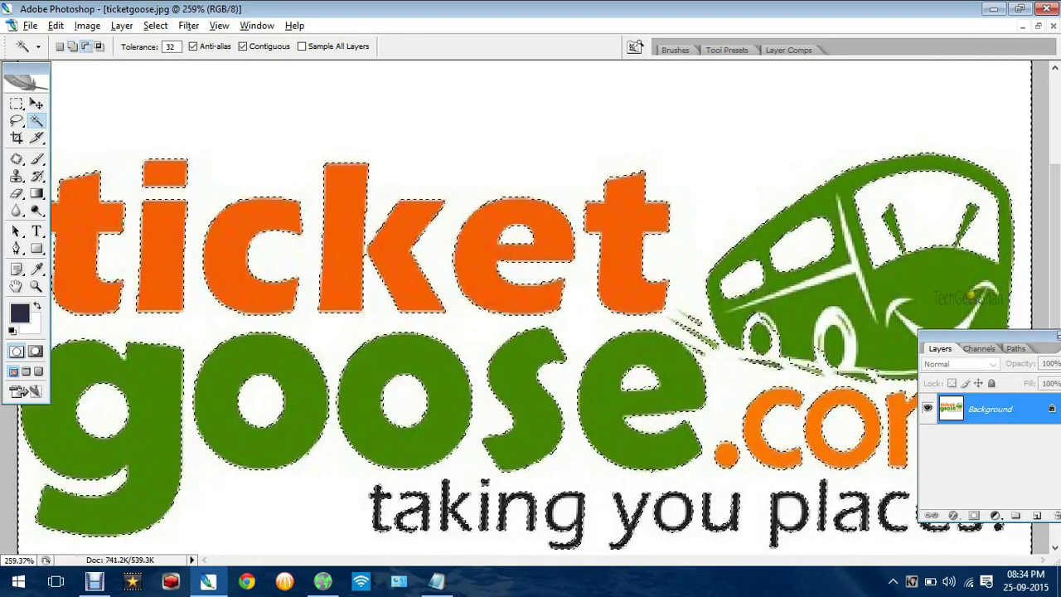
pyautogui.scroll(1, 1026, 268)
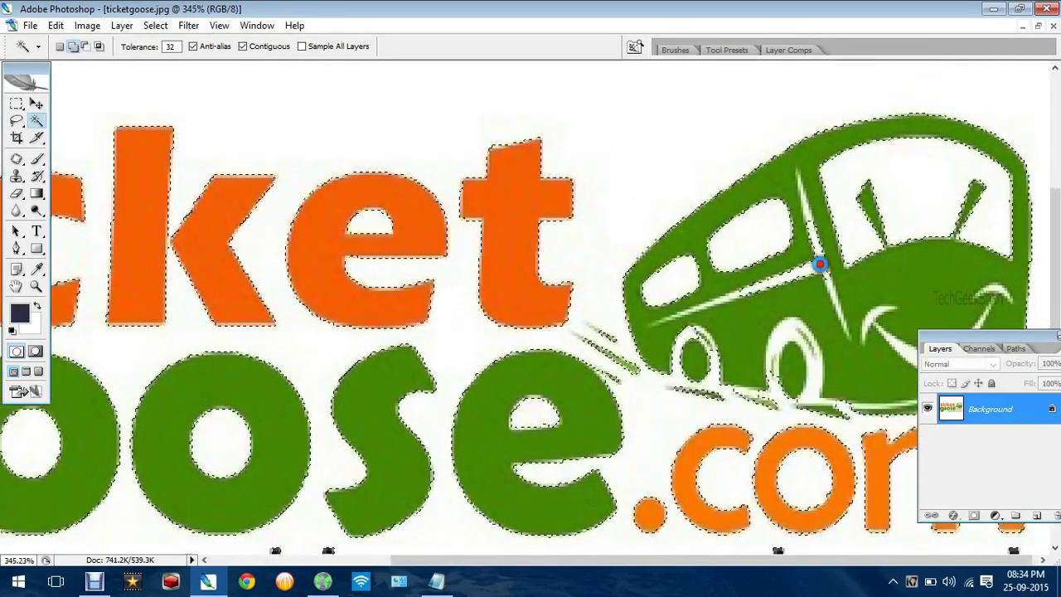
pyautogui.click(833, 292)
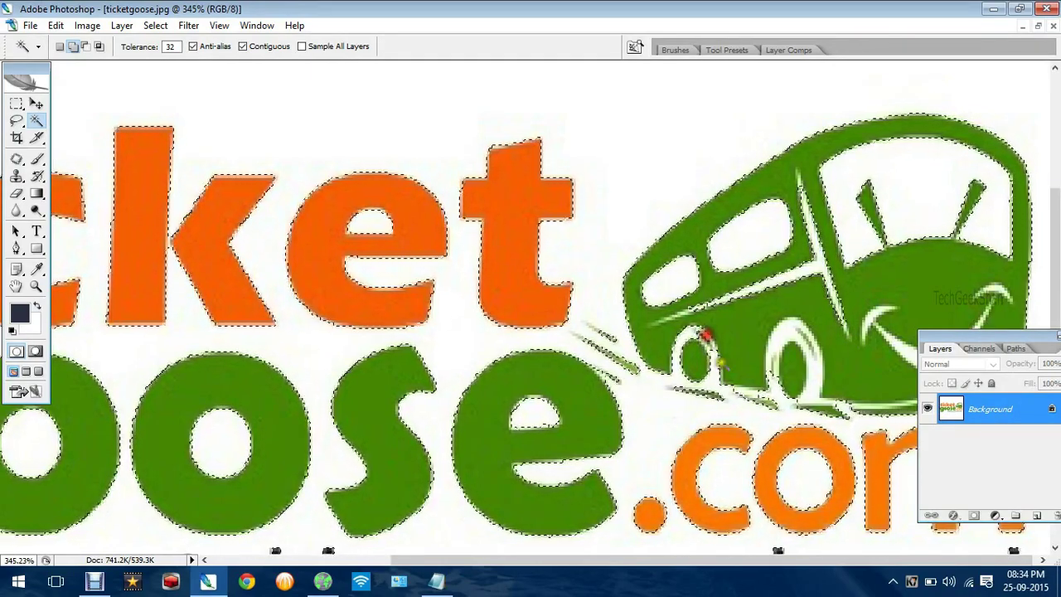
pyautogui.click(709, 343)
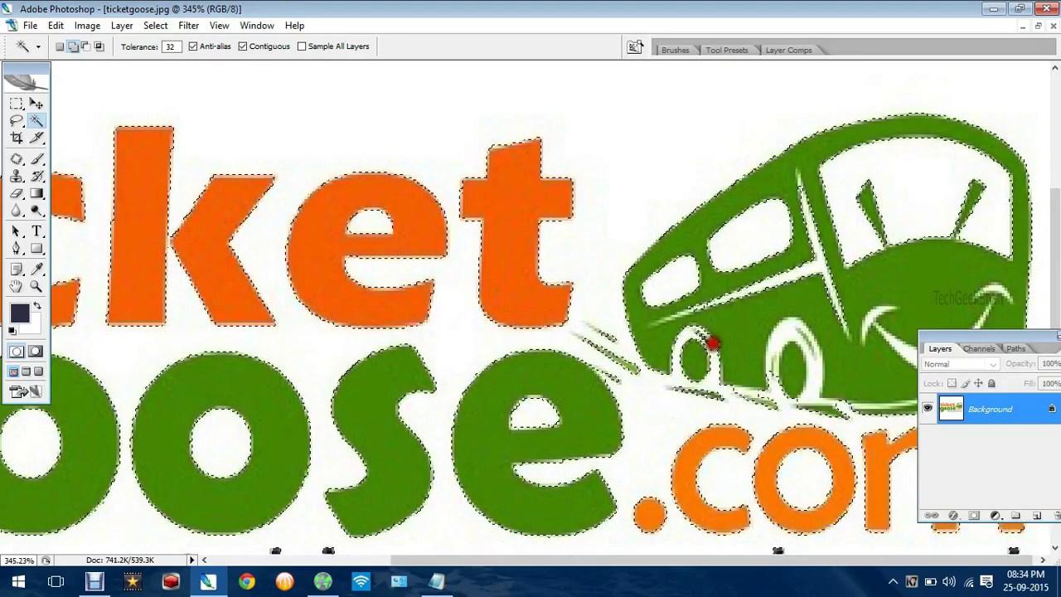
pyautogui.scroll(-3, 821, 336)
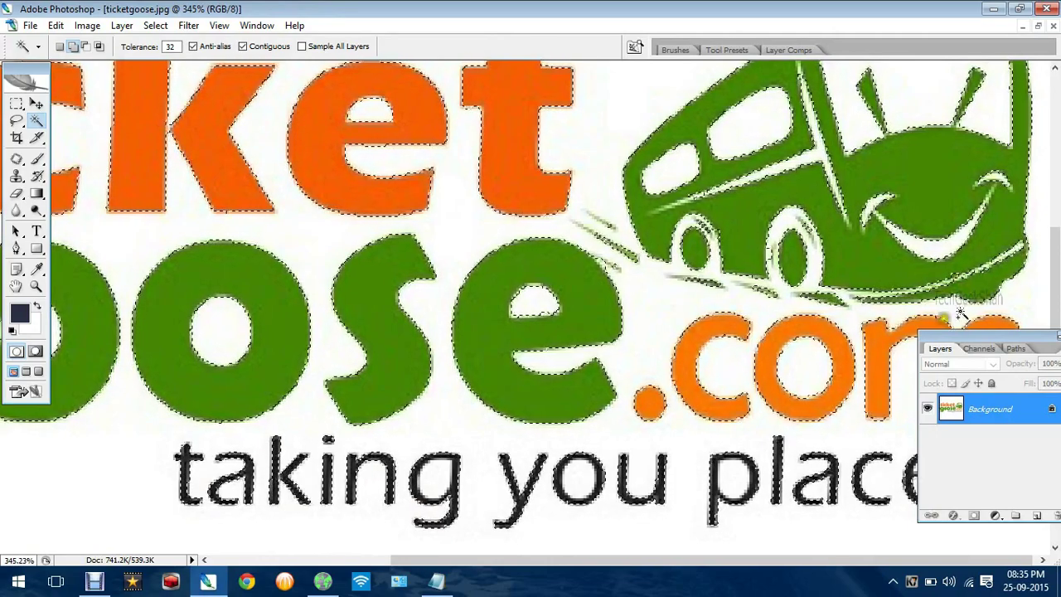
pyautogui.scroll(-2, 768, 338)
pyautogui.scroll(-3, 769, 338)
pyautogui.scroll(-4, 768, 338)
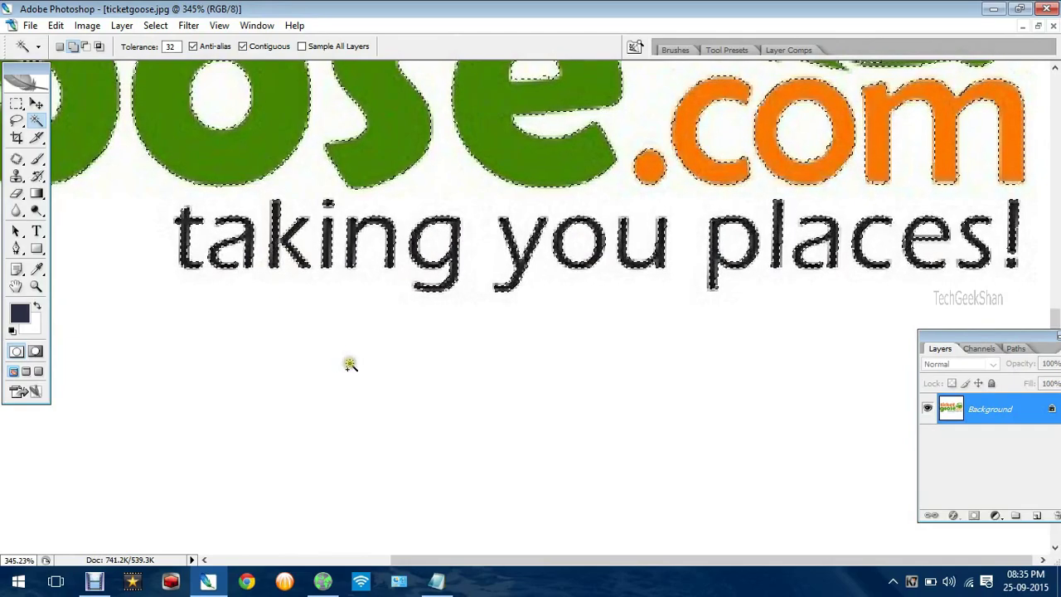
pyautogui.scroll(-1, 349, 363)
pyautogui.scroll(-2, 349, 365)
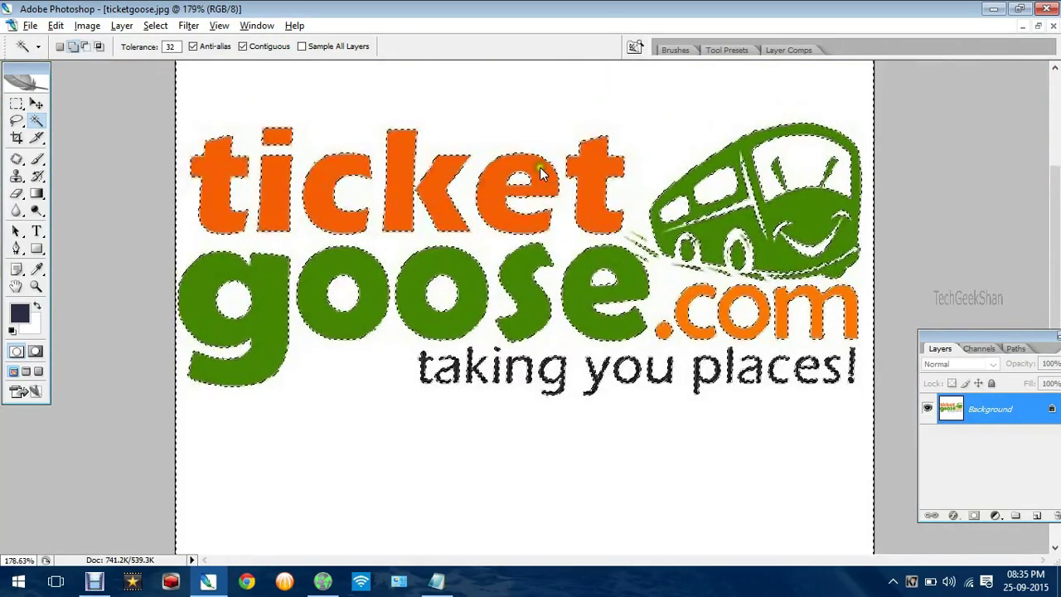
# Zoom out and apply Select Inverse from the canvas context menu
pyautogui.scroll(-1, 320, 379)
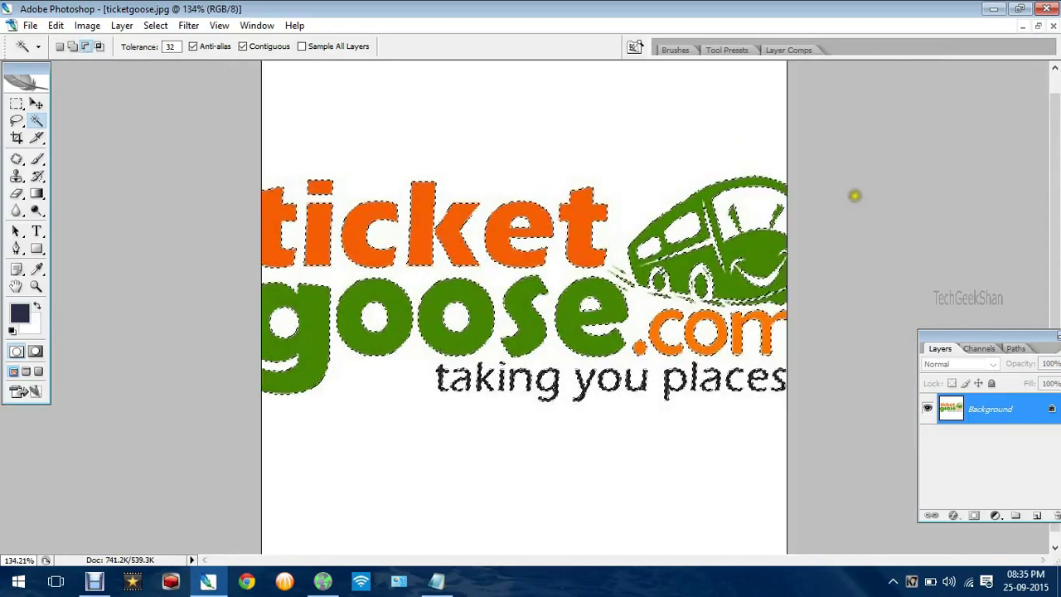
pyautogui.scroll(-1, 489, 260)
pyautogui.rightClick(445, 269)
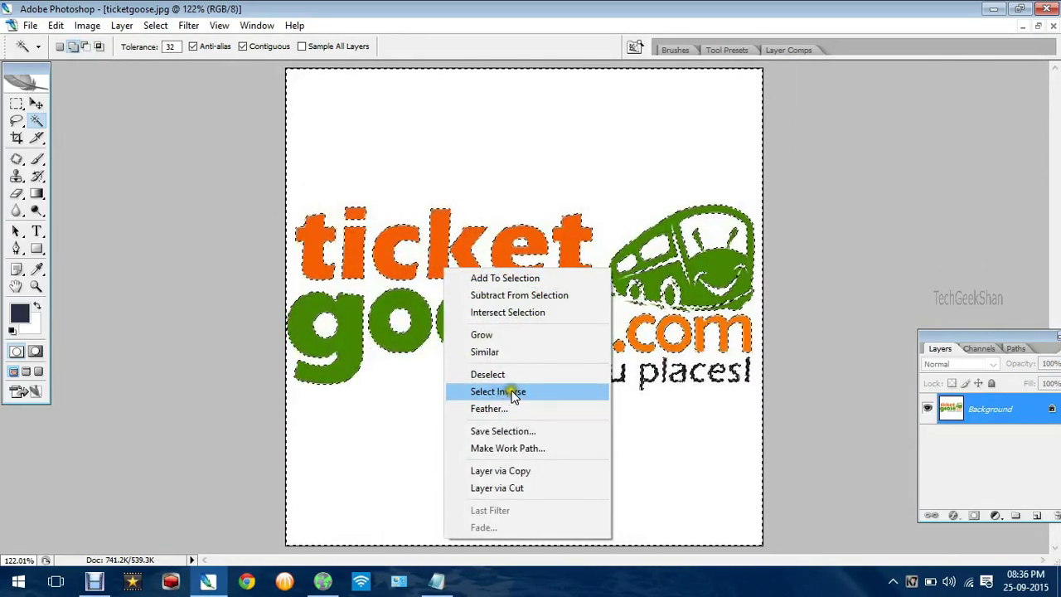
pyautogui.click(511, 393)
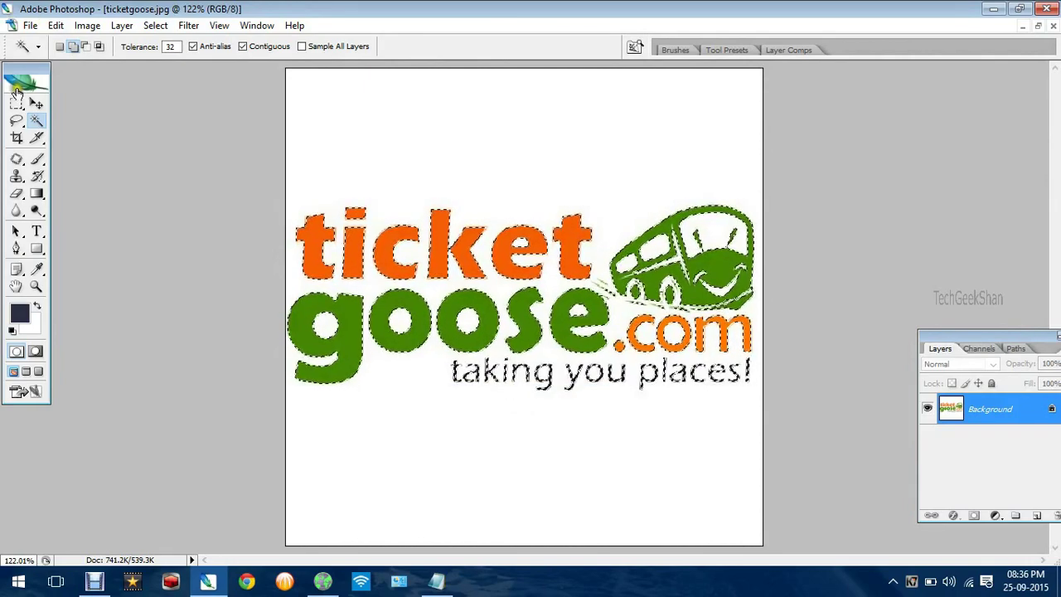
# Copy the selected logo with the Move tool active
pyautogui.click(37, 106)
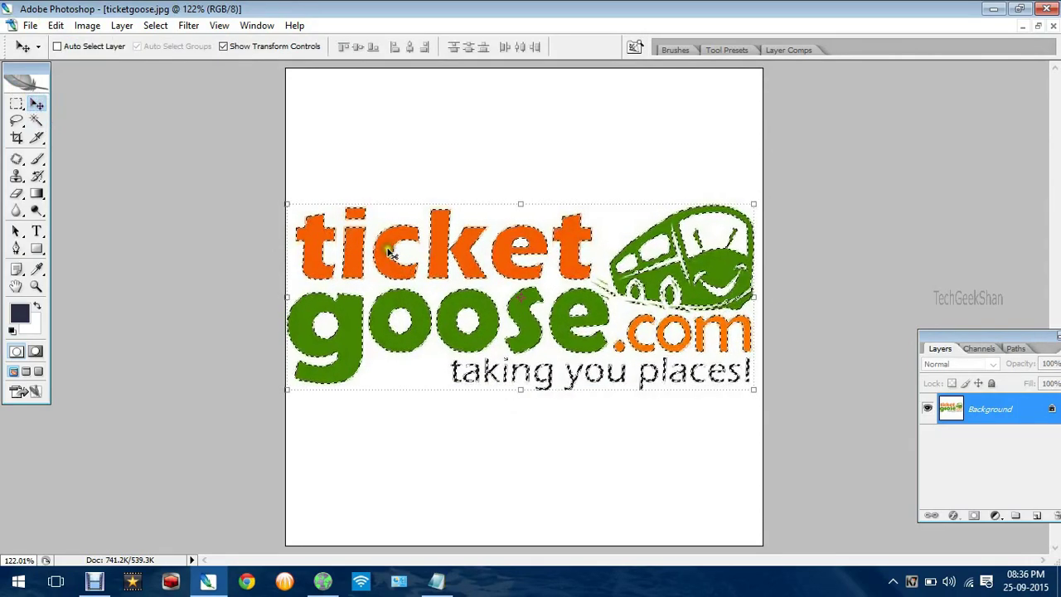
pyautogui.click(56, 25)
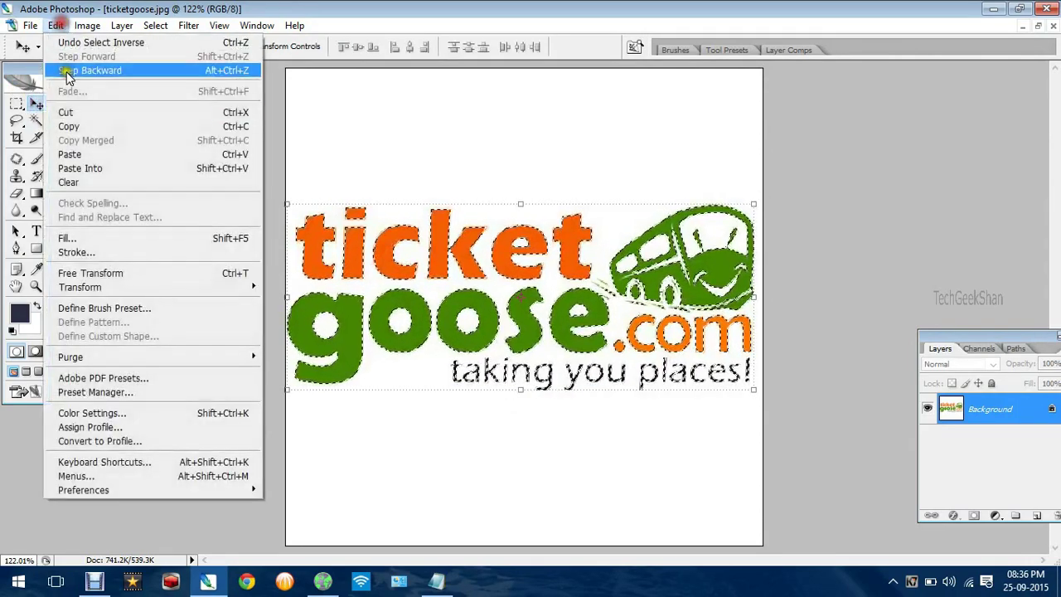
pyautogui.click(80, 128)
# Create a transparent 493 x 196 px canvas, then close it to return to ticketgoose.jpg
pyautogui.click(30, 25)
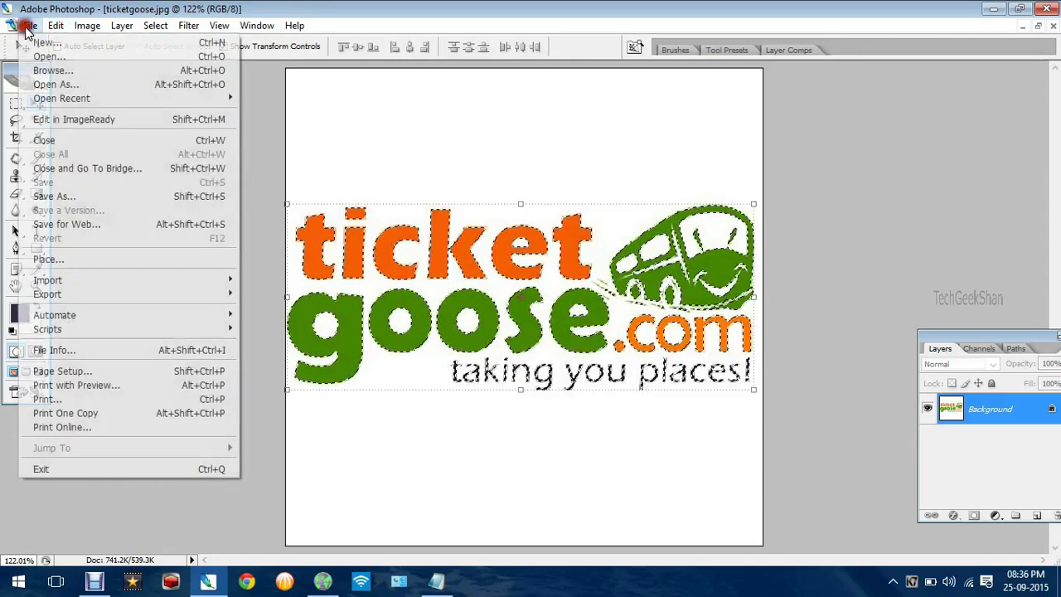
pyautogui.click(47, 42)
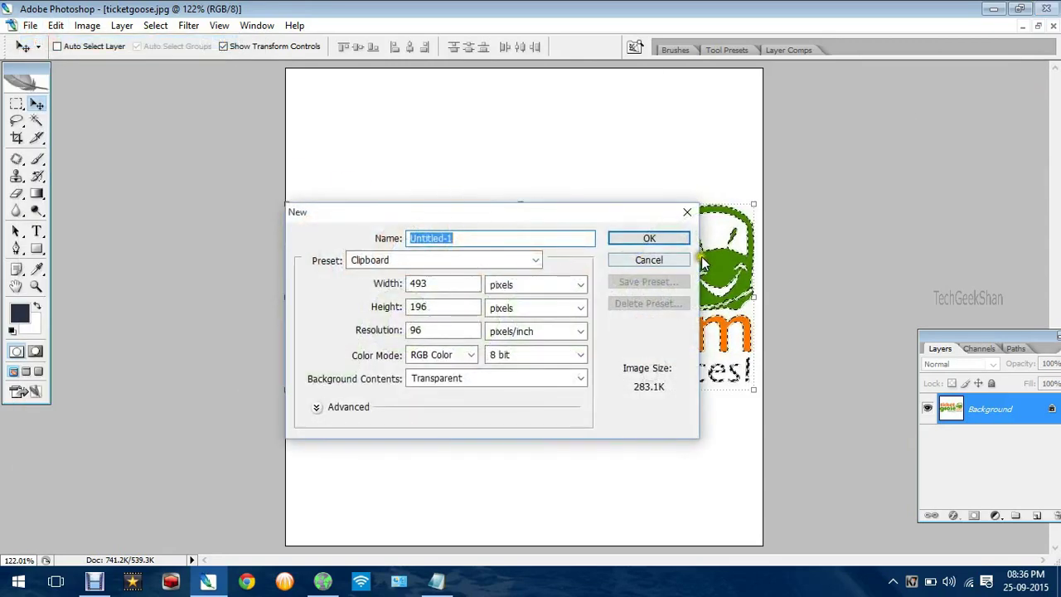
pyautogui.click(471, 380)
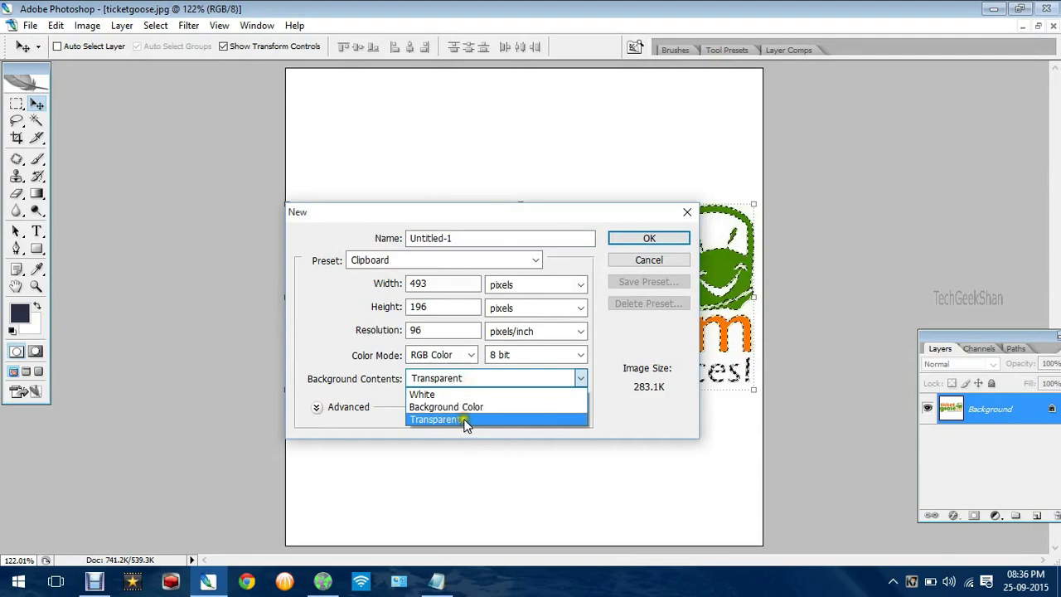
pyautogui.click(464, 421)
pyautogui.click(628, 240)
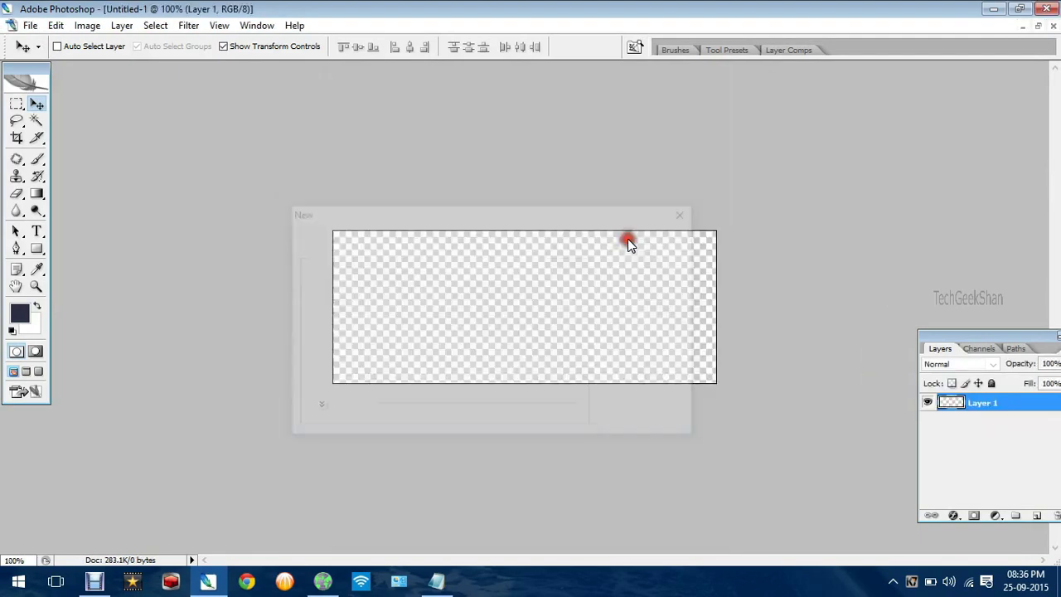
pyautogui.click(1055, 25)
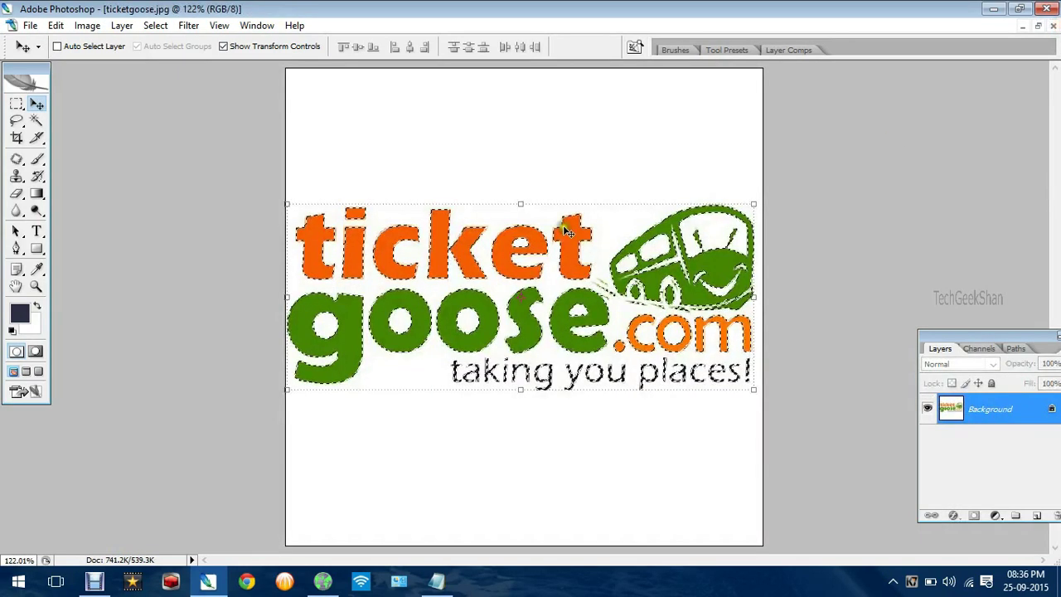
# Create a new 493×196 transparent canvas and paste the copied logo onto it
pyautogui.click(30, 26)
pyautogui.click(37, 40)
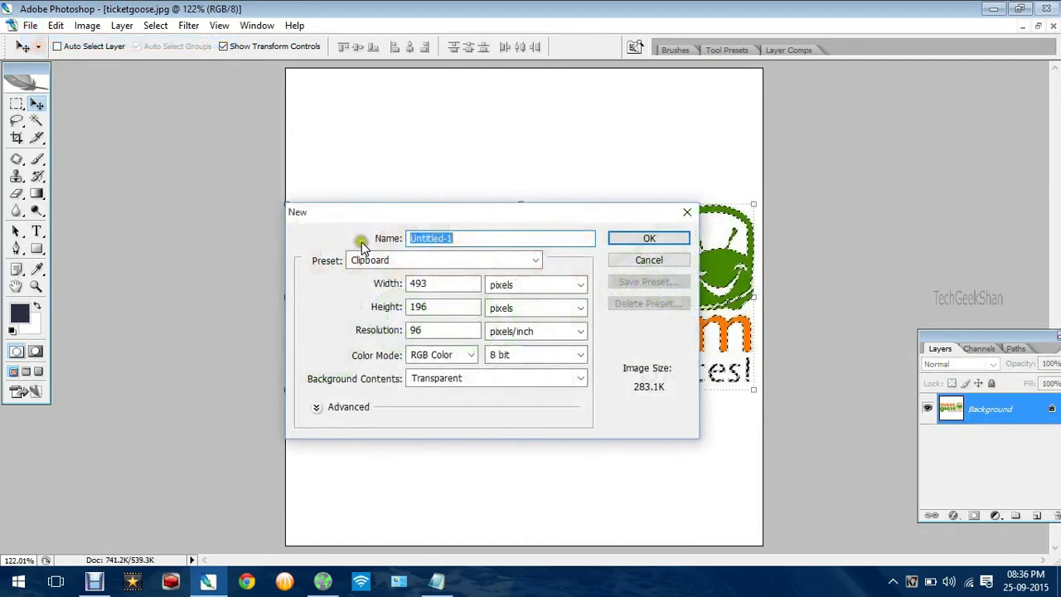
pyautogui.click(614, 240)
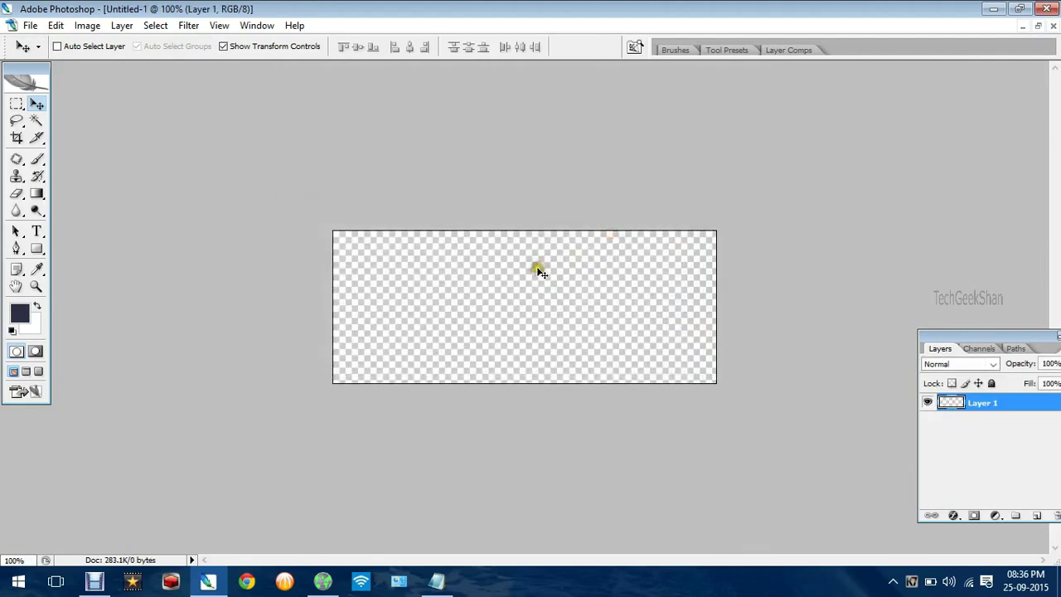
pyautogui.click(56, 25)
pyautogui.click(71, 152)
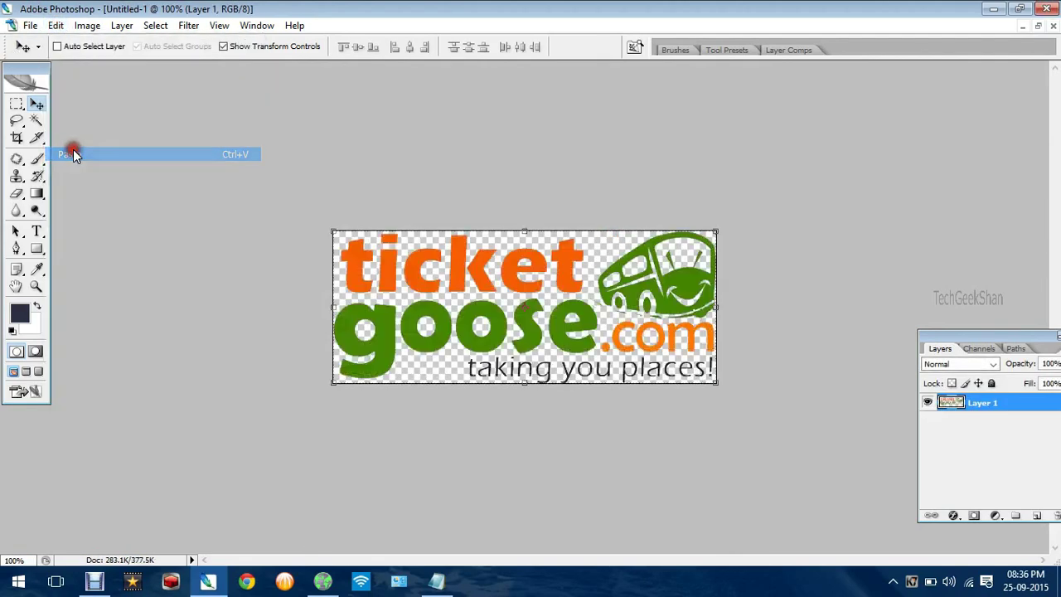
# Zoom in and drag the pasted logo left so it fits within the canvas
pyautogui.scroll(2, 591, 303)
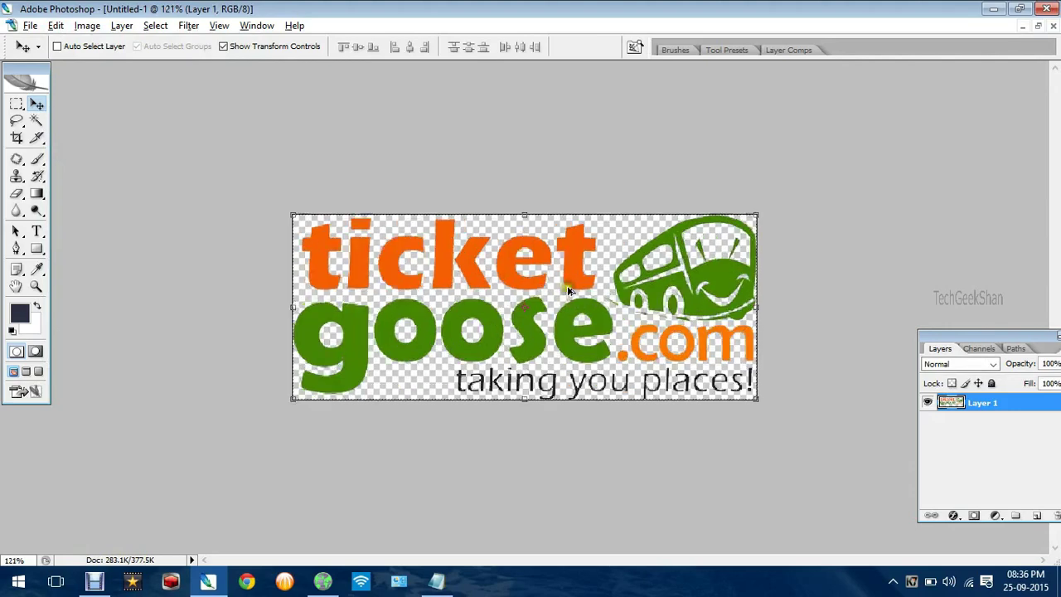
pyautogui.scroll(2, 573, 300)
pyautogui.scroll(1, 548, 297)
pyautogui.moveTo(526, 297)
pyautogui.mouseDown()
pyautogui.moveTo(486, 300)
pyautogui.moveTo(557, 305)
pyautogui.mouseUp()
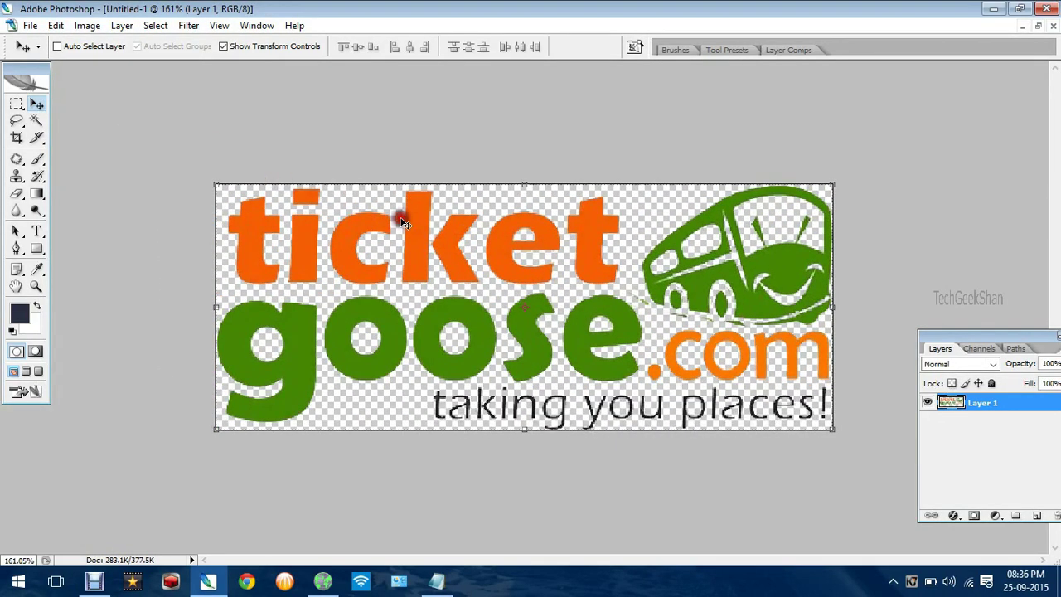
pyautogui.scroll(-4, 463, 268)
pyautogui.scroll(-2, 463, 268)
pyautogui.scroll(6, 464, 274)
pyautogui.moveTo(503, 294)
pyautogui.mouseDown()
pyautogui.moveTo(478, 294)
pyautogui.moveTo(495, 265)
pyautogui.mouseUp()
pyautogui.moveTo(514, 288); pyautogui.dragTo(489, 292)
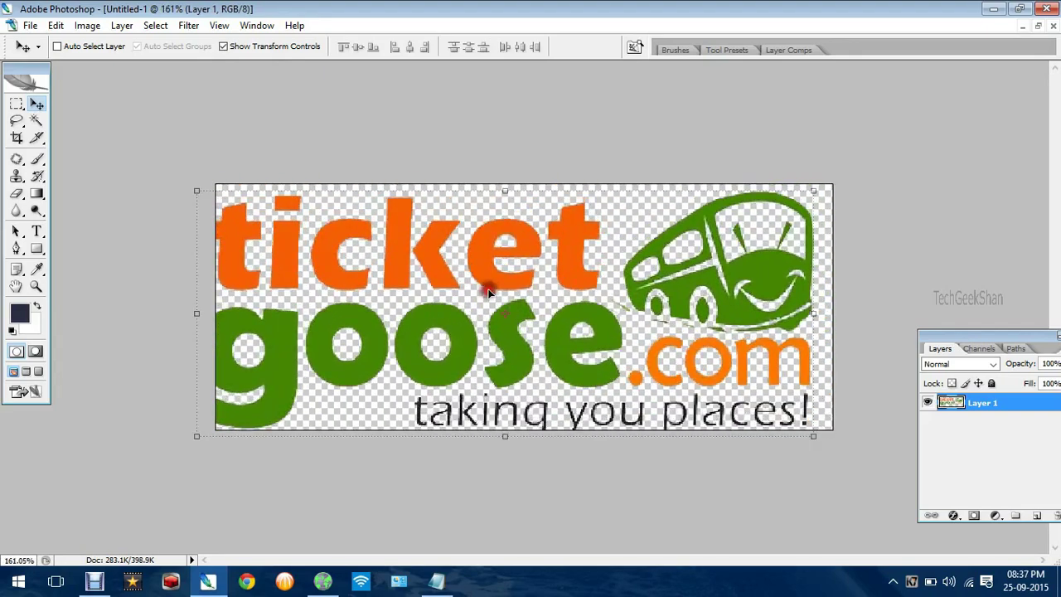
pyautogui.click(30, 25)
pyautogui.click(72, 196)
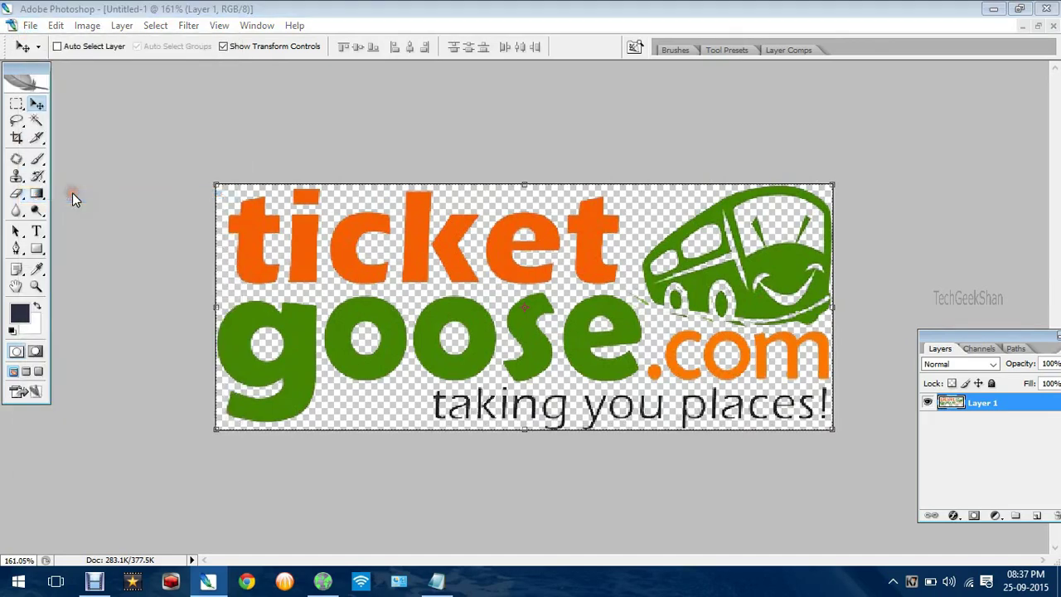
# Save the transparent logo canvas as Untitled-1.png in PNG format with default PNG options
pyautogui.click(315, 170)
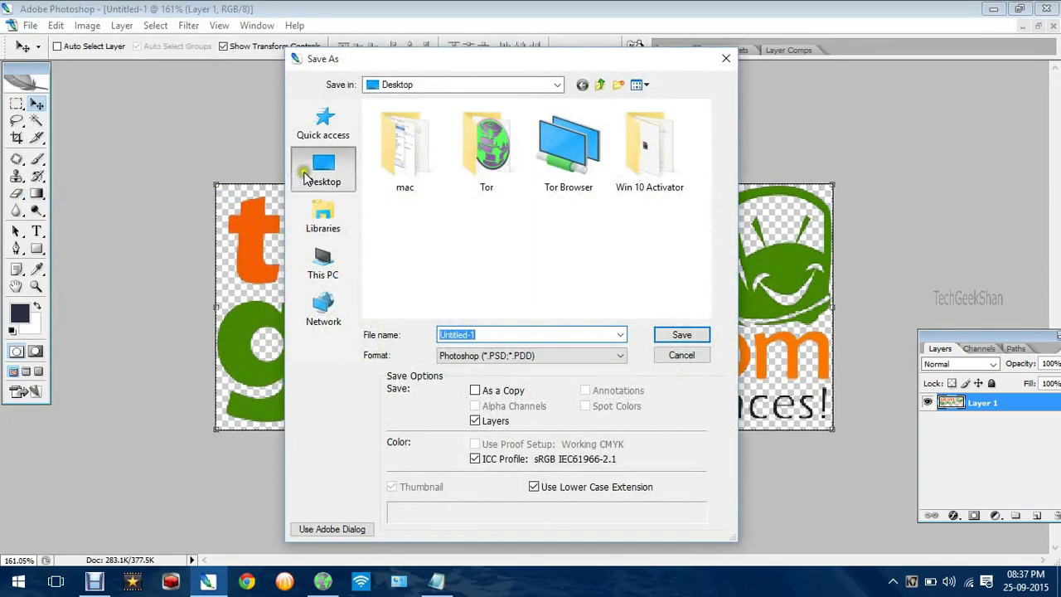
pyautogui.click(485, 356)
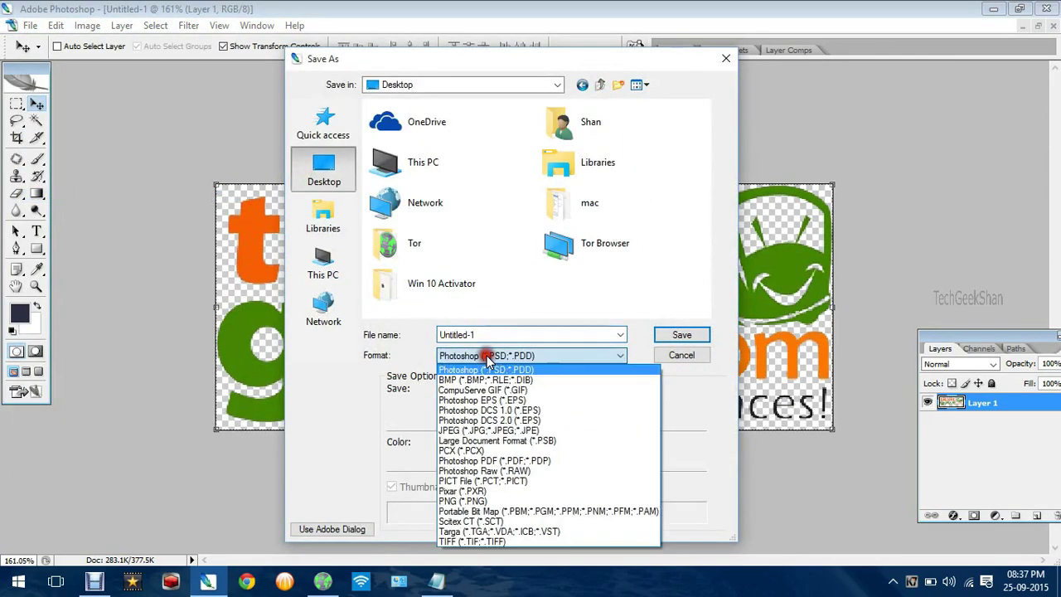
pyautogui.click(464, 502)
pyautogui.click(668, 334)
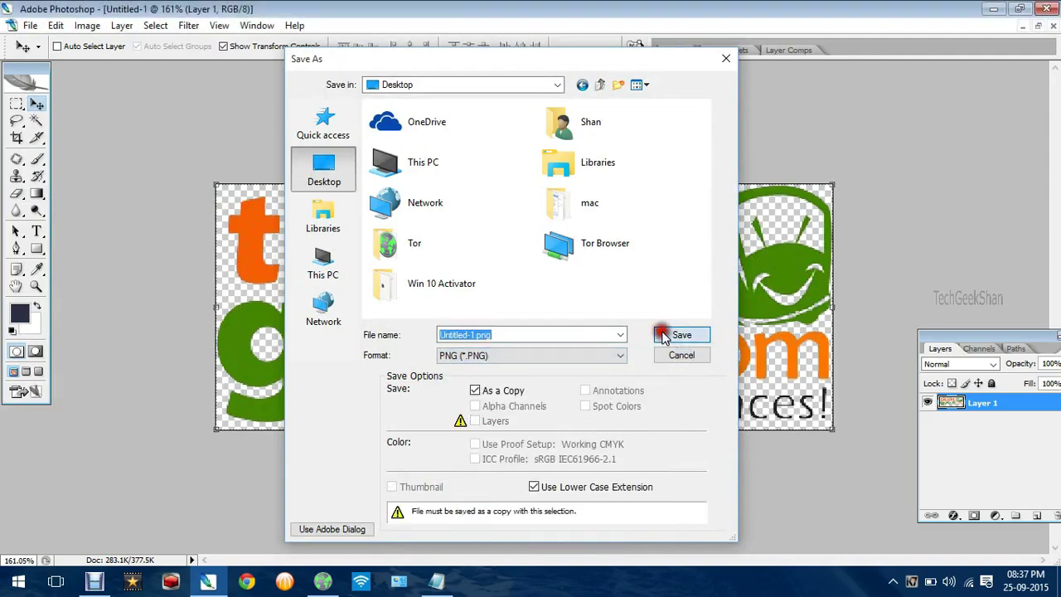
pyautogui.click(580, 277)
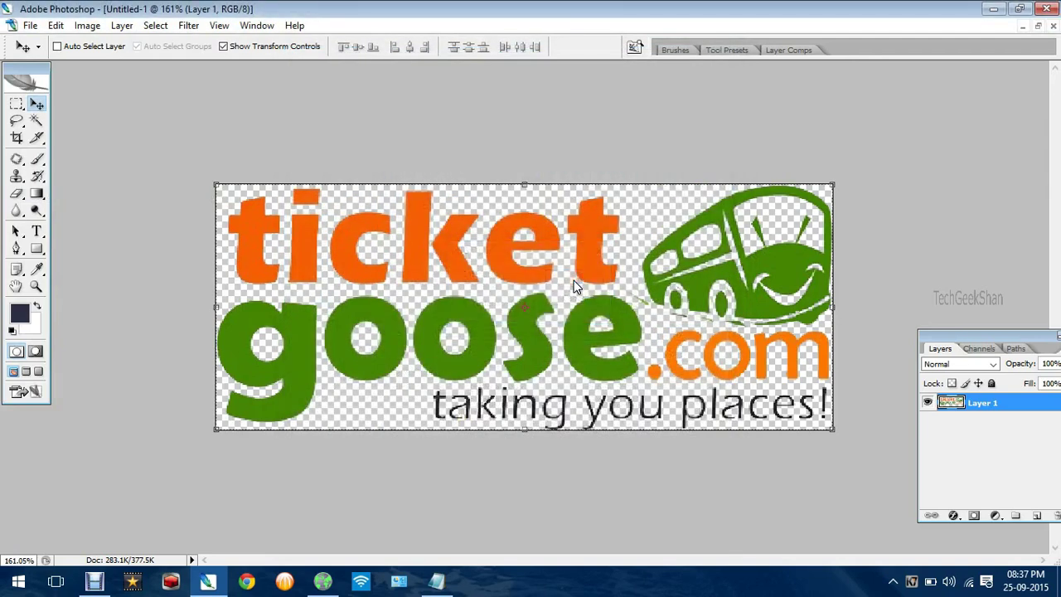
# Open Untitled-1.png and ticketgoose.jpg from the desktop and snap them side by side
pyautogui.click(993, 9)
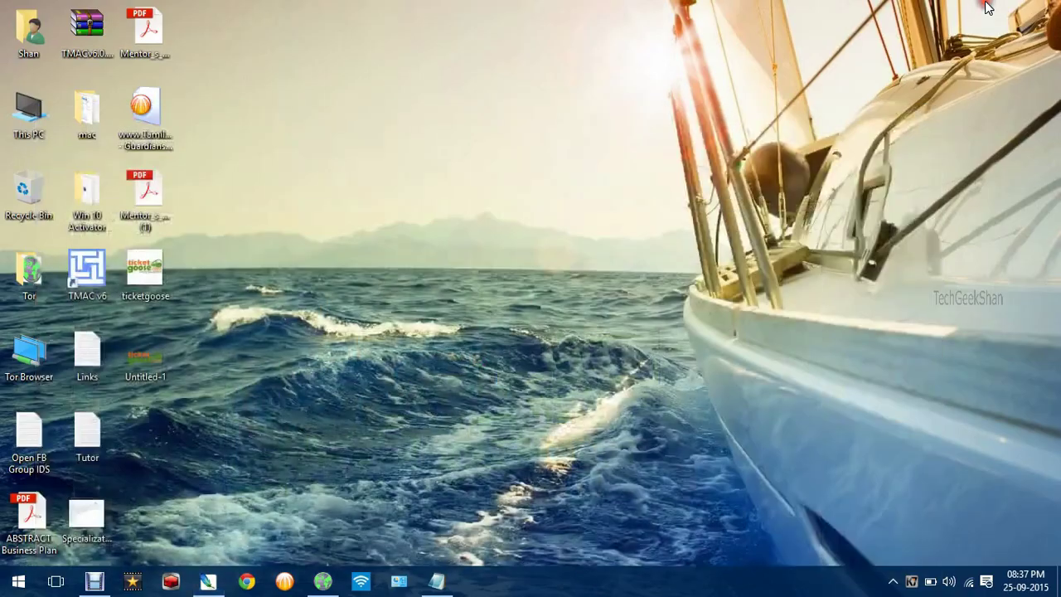
pyautogui.doubleClick(141, 364)
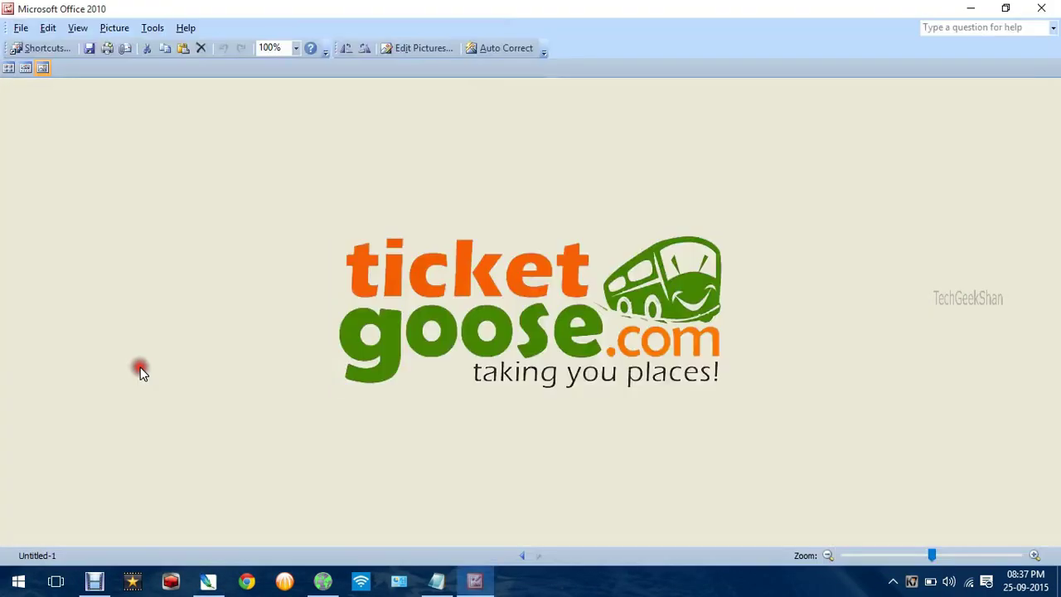
pyautogui.moveTo(581, 7); pyautogui.dragTo(1060, 174)
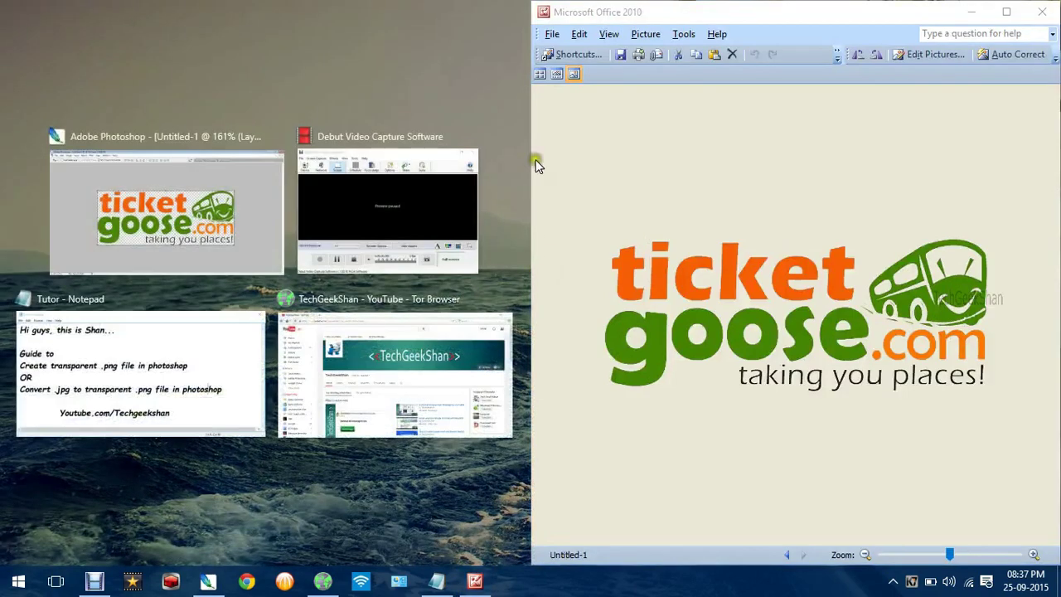
pyautogui.click(506, 80)
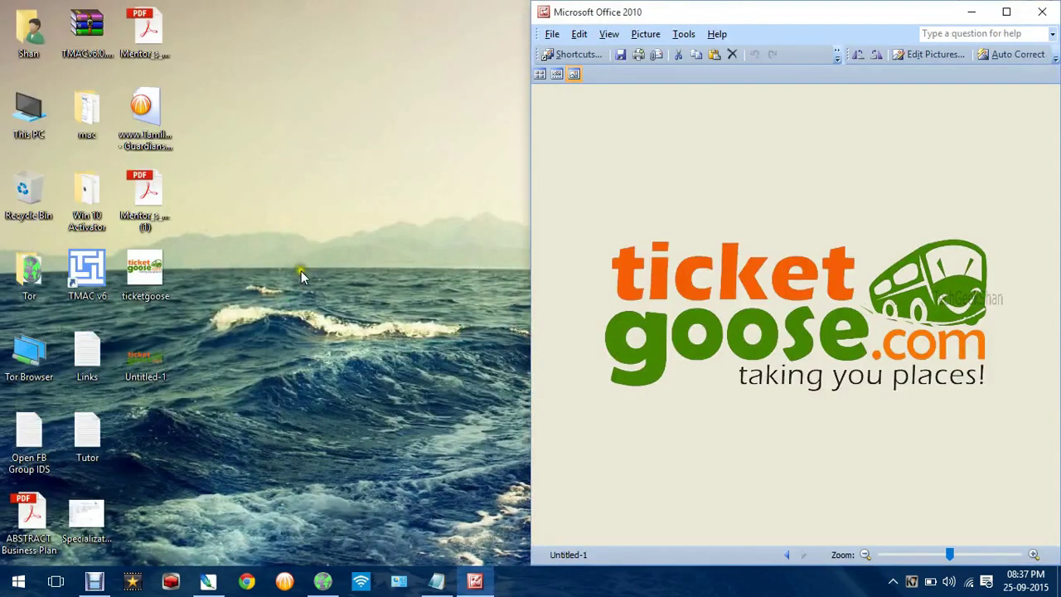
pyautogui.doubleClick(140, 274)
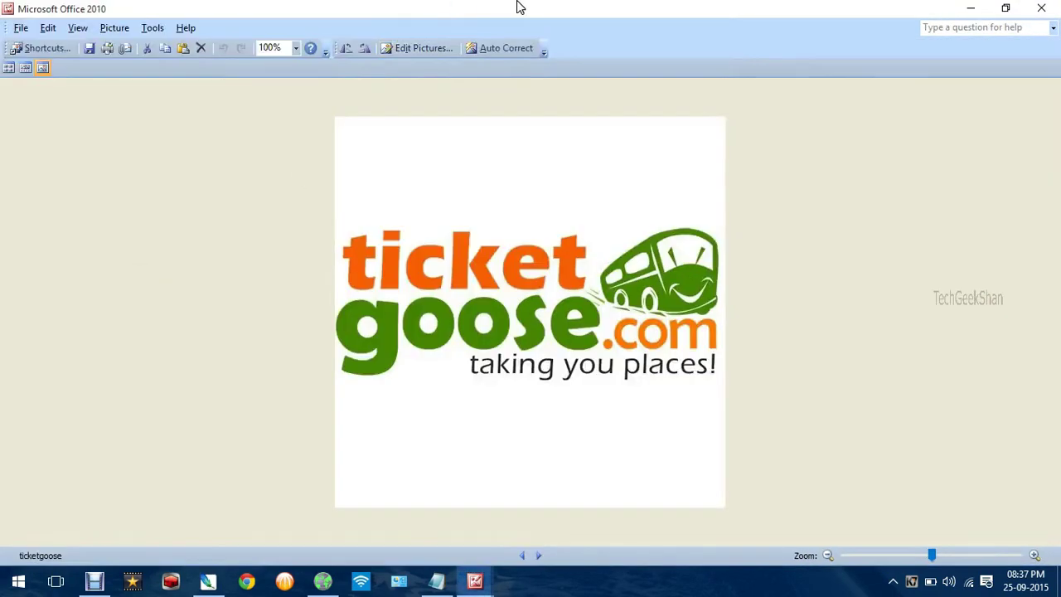
pyautogui.moveTo(518, 7); pyautogui.dragTo(2, 133)
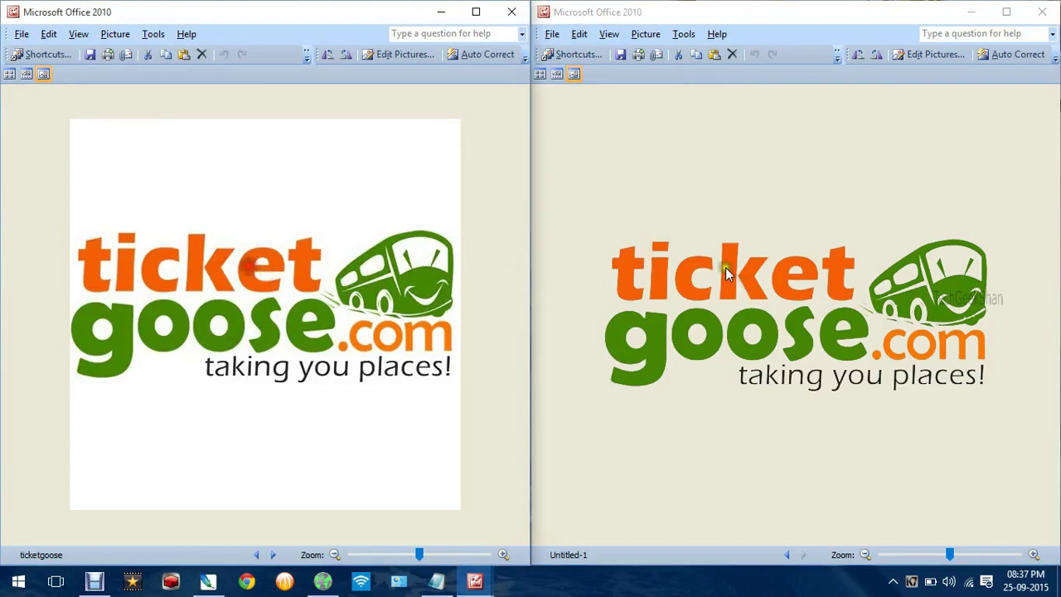
# Replace the Notepad note text with 'thanks for watchin'
pyautogui.click(437, 581)
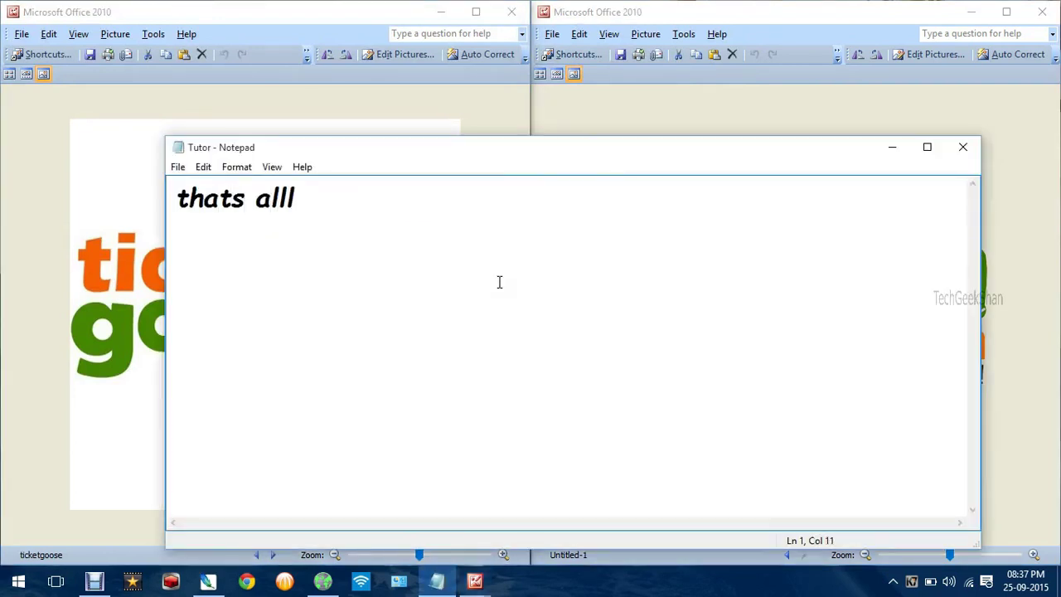
pyautogui.hotkey('ctrl', 'a')
pyautogui.write('thanks for wat')
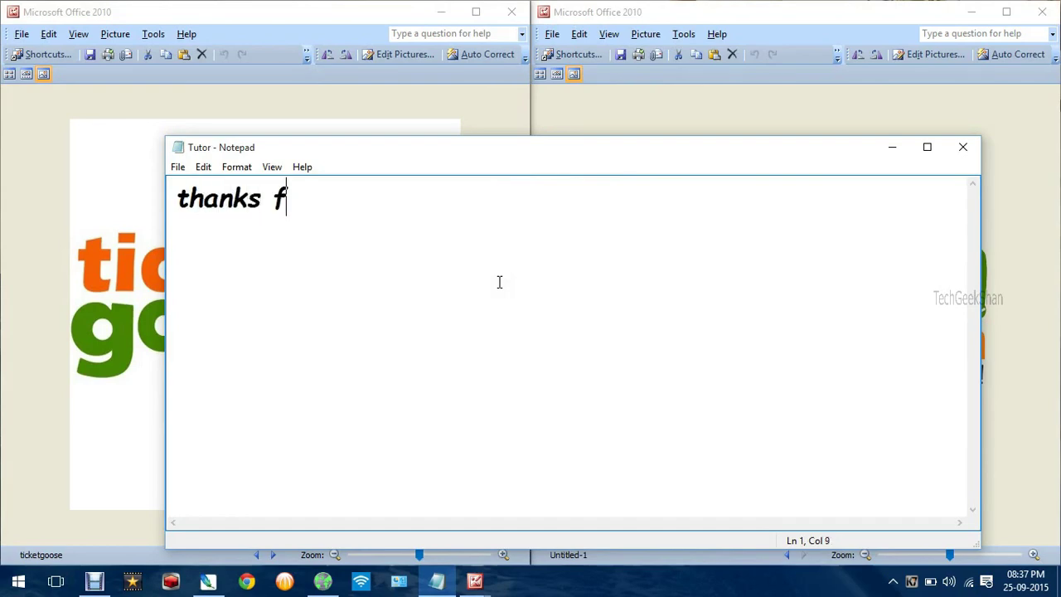
pyautogui.write('ching')
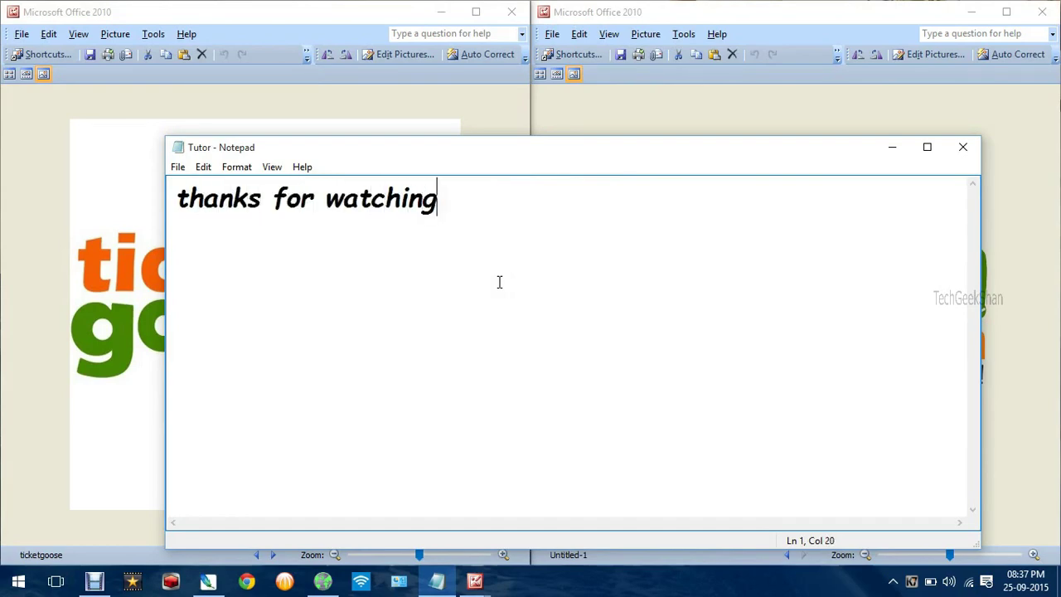